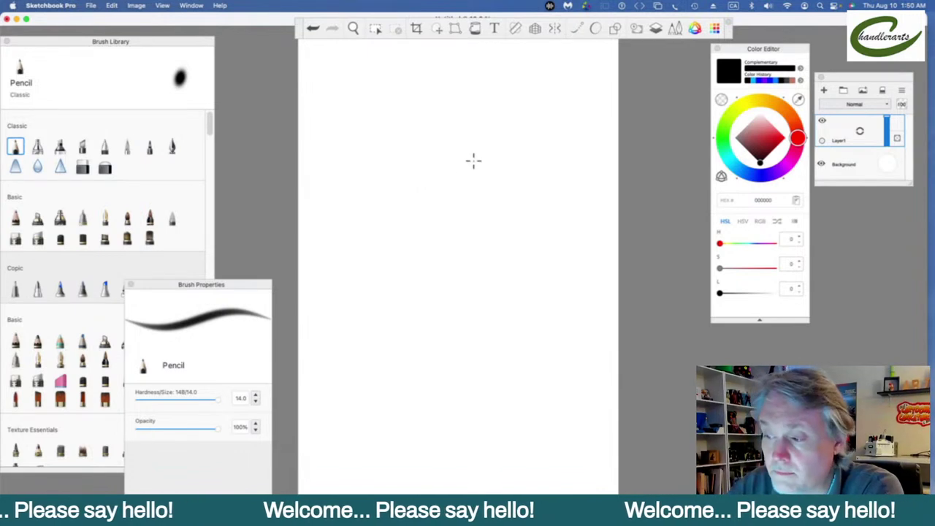
Sketch a light pencil circle for the skull on Layer1 and add the tapering face profile, chin and jaw beneath it
{"action": "mouse_move", "coordinate": [446, 161]}
{"action": "left_mouse_down"}
{"action": "mouse_move", "coordinate": [472, 149]}
{"action": "mouse_move", "coordinate": [504, 153]}
{"action": "mouse_move", "coordinate": [542, 242]}
{"action": "left_mouse_up"}
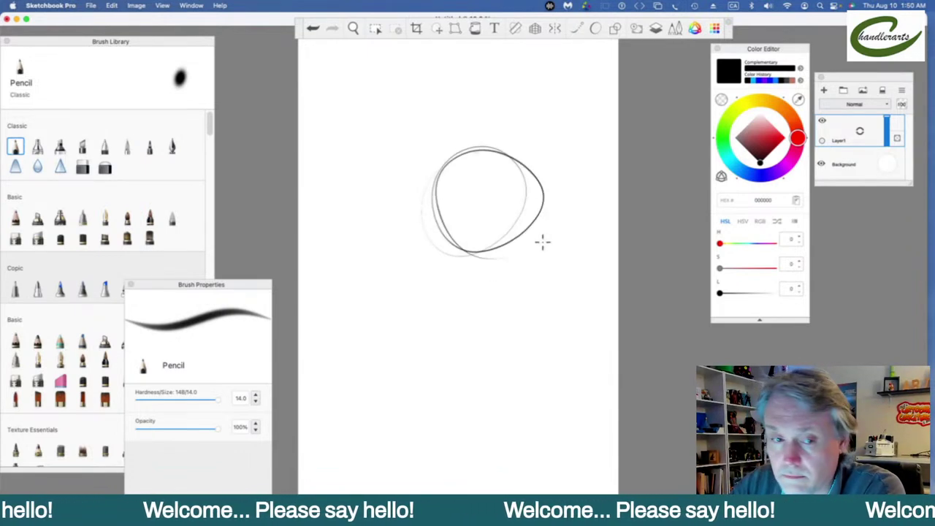
{"action": "key", "text": "super+z"}
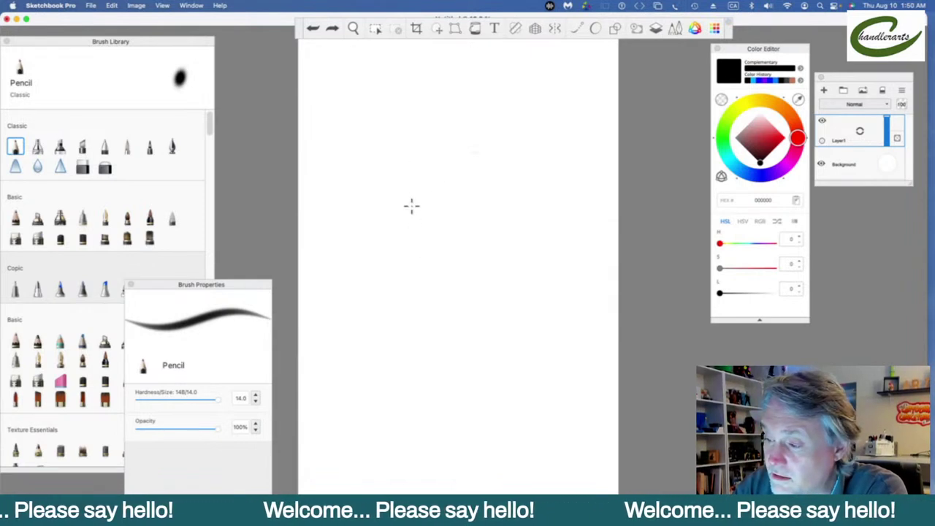
{"action": "mouse_move", "coordinate": [455, 231]}
{"action": "left_mouse_down"}
{"action": "mouse_move", "coordinate": [466, 137]}
{"action": "mouse_move", "coordinate": [459, 227]}
{"action": "left_mouse_up"}
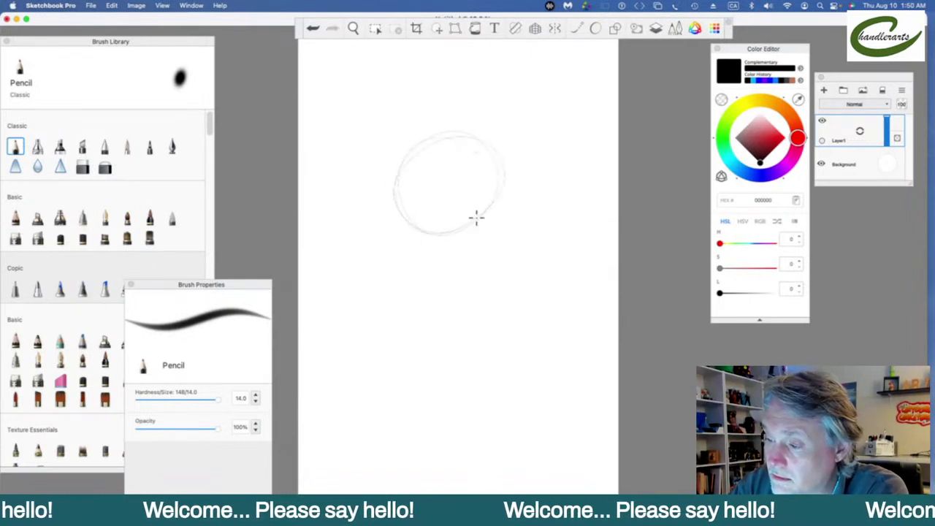
{"action": "mouse_move", "coordinate": [399, 179]}
{"action": "left_mouse_down"}
{"action": "mouse_move", "coordinate": [429, 249]}
{"action": "mouse_move", "coordinate": [408, 216]}
{"action": "mouse_move", "coordinate": [423, 271]}
{"action": "mouse_move", "coordinate": [427, 264]}
{"action": "mouse_move", "coordinate": [437, 283]}
{"action": "mouse_move", "coordinate": [431, 241]}
{"action": "mouse_move", "coordinate": [431, 270]}
{"action": "mouse_move", "coordinate": [451, 273]}
{"action": "mouse_move", "coordinate": [425, 267]}
{"action": "mouse_move", "coordinate": [474, 304]}
{"action": "left_mouse_up"}
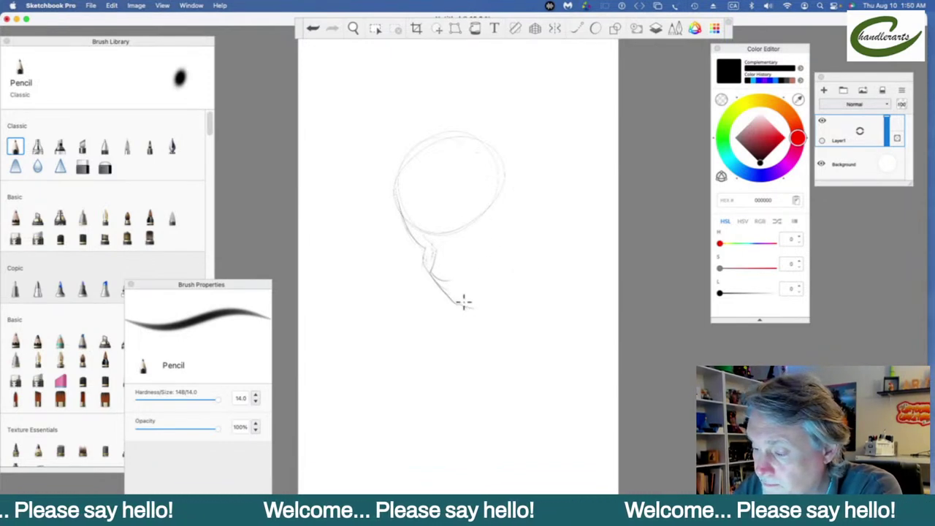
{"action": "mouse_move", "coordinate": [461, 307]}
{"action": "left_mouse_down"}
{"action": "mouse_move", "coordinate": [501, 306]}
{"action": "mouse_move", "coordinate": [448, 299]}
{"action": "mouse_move", "coordinate": [461, 296]}
{"action": "mouse_move", "coordinate": [451, 294]}
{"action": "mouse_move", "coordinate": [464, 312]}
{"action": "mouse_move", "coordinate": [501, 299]}
{"action": "mouse_move", "coordinate": [525, 251]}
{"action": "left_mouse_up"}
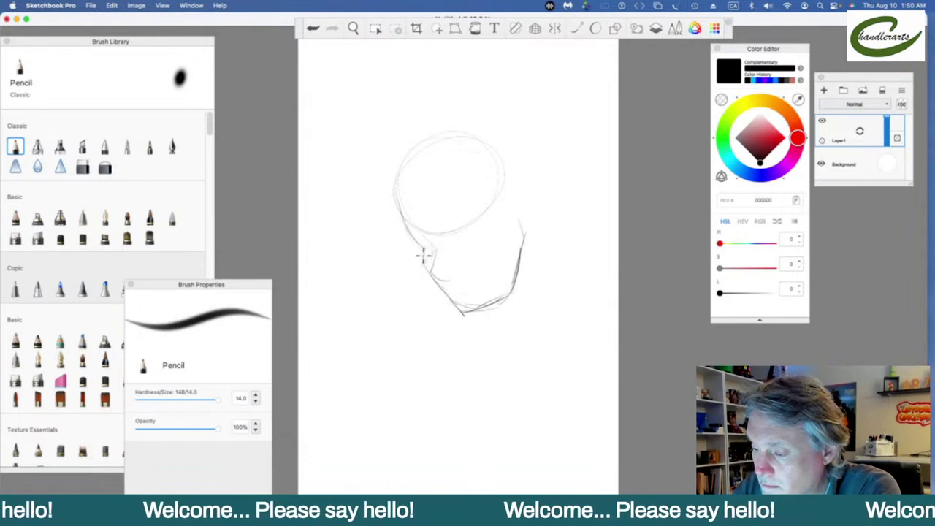
Draw the brow ridge, nose with nostril, upper eyelid line and mouth of the downward-tilted face
{"action": "mouse_move", "coordinate": [426, 250]}
{"action": "left_mouse_down"}
{"action": "mouse_move", "coordinate": [421, 233]}
{"action": "mouse_move", "coordinate": [432, 255]}
{"action": "mouse_move", "coordinate": [460, 267]}
{"action": "left_mouse_up"}
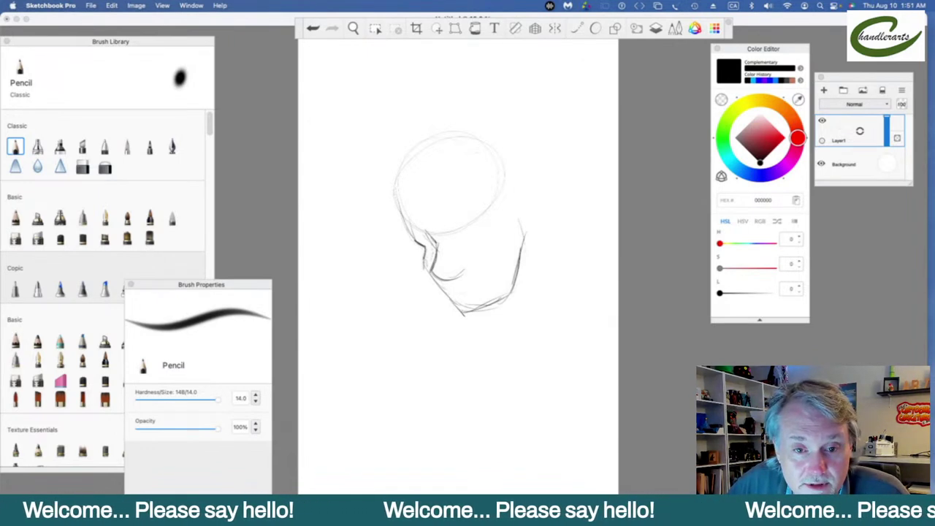
{"action": "mouse_move", "coordinate": [447, 232]}
{"action": "left_mouse_down"}
{"action": "mouse_move", "coordinate": [472, 229]}
{"action": "mouse_move", "coordinate": [426, 239]}
{"action": "mouse_move", "coordinate": [432, 244]}
{"action": "left_mouse_up"}
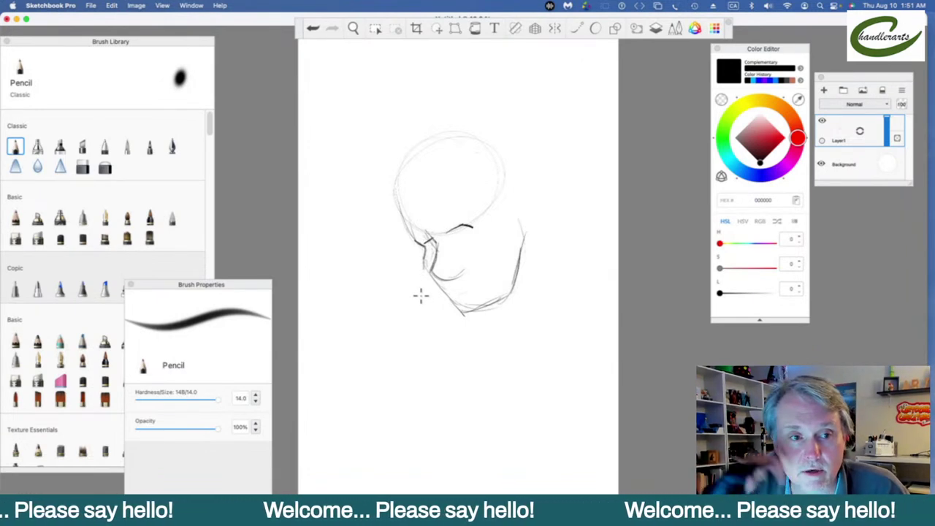
{"action": "mouse_move", "coordinate": [431, 263]}
{"action": "left_mouse_down"}
{"action": "mouse_move", "coordinate": [447, 283]}
{"action": "mouse_move", "coordinate": [466, 257]}
{"action": "mouse_move", "coordinate": [459, 272]}
{"action": "left_mouse_up"}
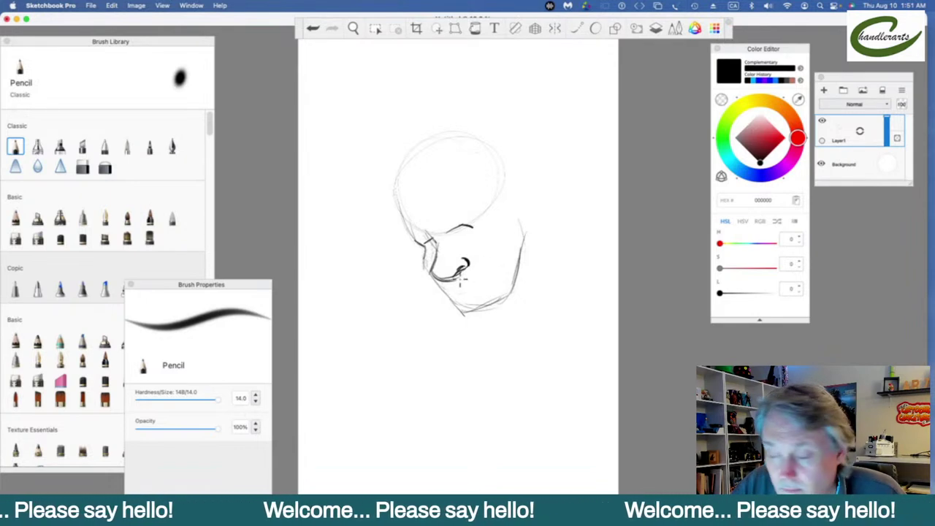
{"action": "mouse_move", "coordinate": [457, 287]}
{"action": "left_mouse_down"}
{"action": "mouse_move", "coordinate": [496, 271]}
{"action": "mouse_move", "coordinate": [466, 292]}
{"action": "left_mouse_up"}
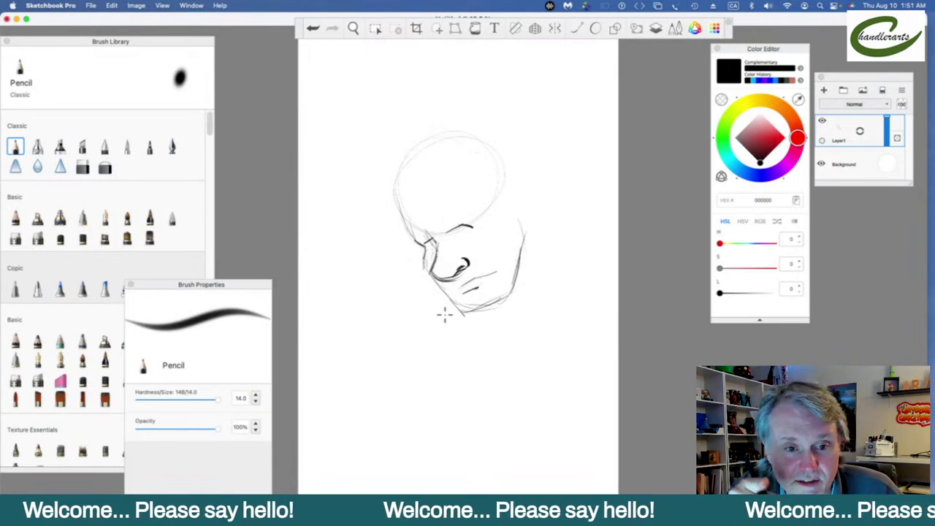
{"action": "left_click_drag", "start_coordinate": [456, 288], "coordinate": [498, 268]}
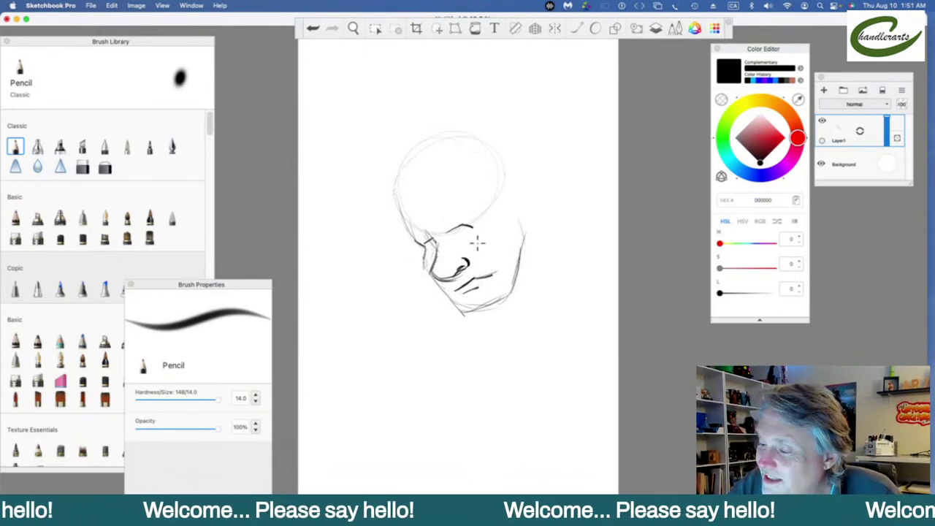
Draw both eyes with pupils and add thick eyebrows shaded with short hatching strokes
{"action": "mouse_move", "coordinate": [449, 235]}
{"action": "left_mouse_down"}
{"action": "mouse_move", "coordinate": [475, 236]}
{"action": "mouse_move", "coordinate": [431, 251]}
{"action": "mouse_move", "coordinate": [457, 274]}
{"action": "left_mouse_up"}
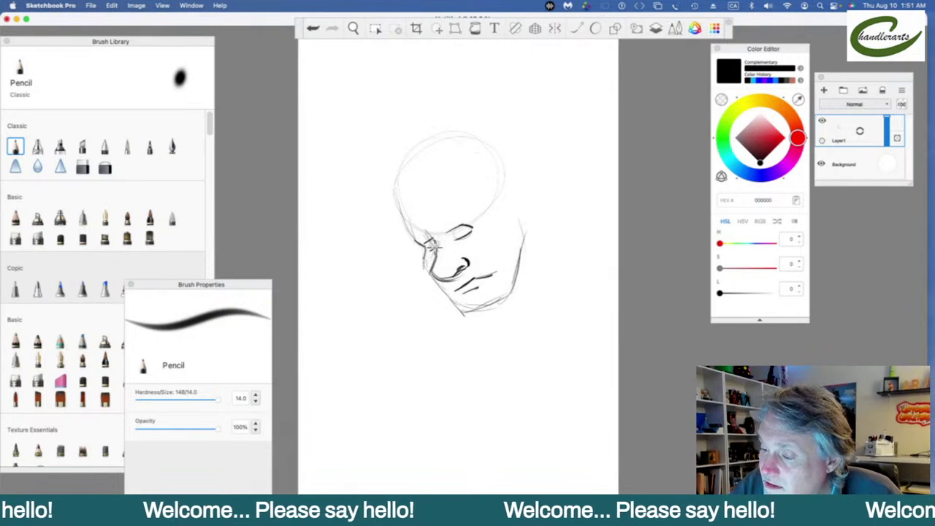
{"action": "mouse_move", "coordinate": [478, 228]}
{"action": "left_mouse_down"}
{"action": "mouse_move", "coordinate": [463, 226]}
{"action": "mouse_move", "coordinate": [459, 239]}
{"action": "mouse_move", "coordinate": [465, 231]}
{"action": "left_mouse_up"}
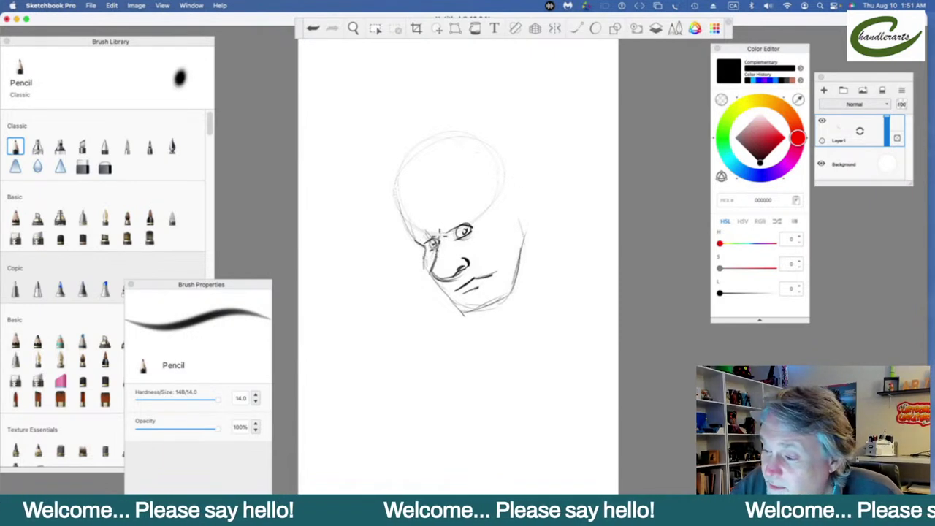
{"action": "left_click_drag", "start_coordinate": [430, 232], "coordinate": [415, 245]}
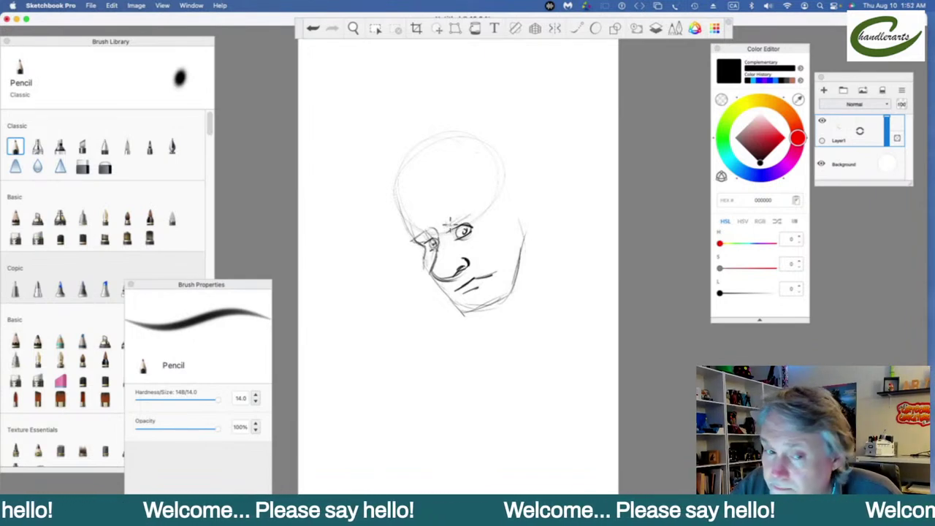
{"action": "left_click_drag", "start_coordinate": [476, 214], "coordinate": [461, 210]}
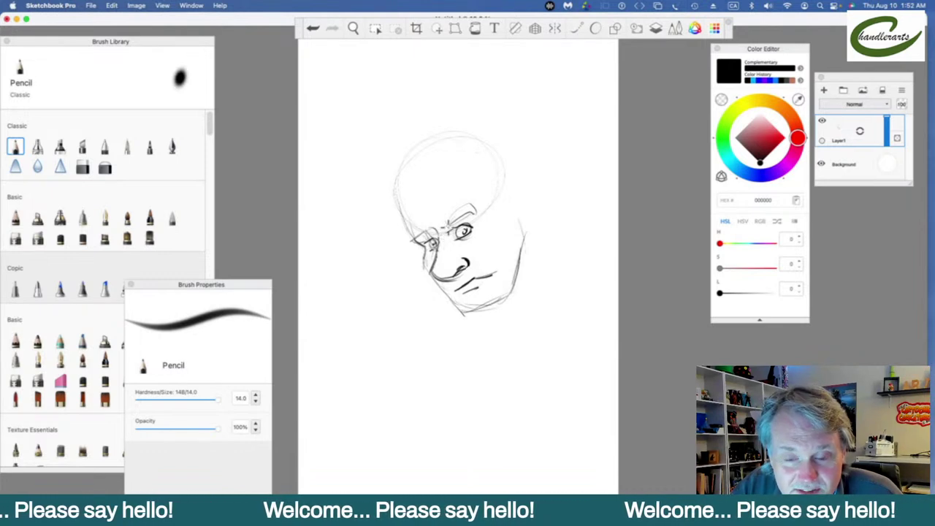
{"action": "mouse_move", "coordinate": [464, 209]}
{"action": "left_mouse_down"}
{"action": "mouse_move", "coordinate": [450, 214]}
{"action": "mouse_move", "coordinate": [457, 230]}
{"action": "mouse_move", "coordinate": [472, 206]}
{"action": "mouse_move", "coordinate": [484, 208]}
{"action": "mouse_move", "coordinate": [446, 216]}
{"action": "mouse_move", "coordinate": [416, 249]}
{"action": "left_mouse_up"}
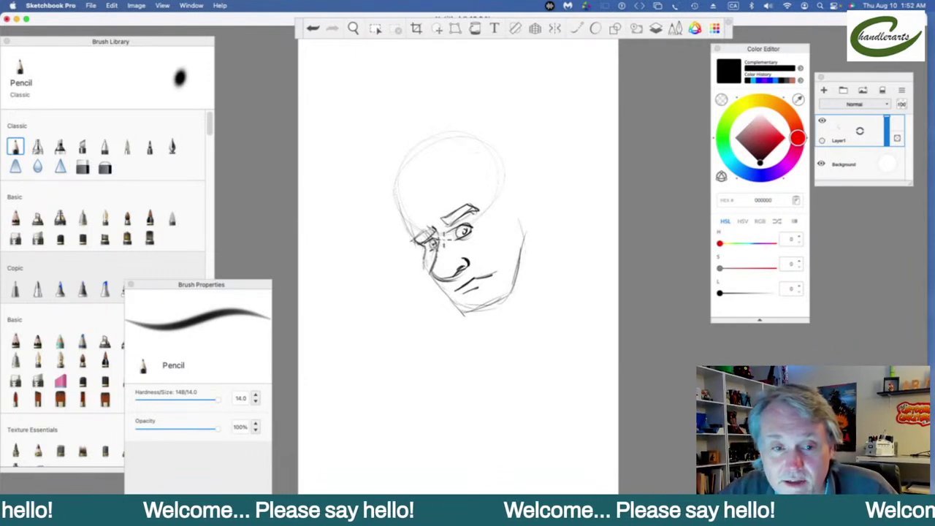
{"action": "mouse_move", "coordinate": [432, 224]}
{"action": "left_mouse_down"}
{"action": "mouse_move", "coordinate": [429, 238]}
{"action": "mouse_move", "coordinate": [412, 238]}
{"action": "left_mouse_up"}
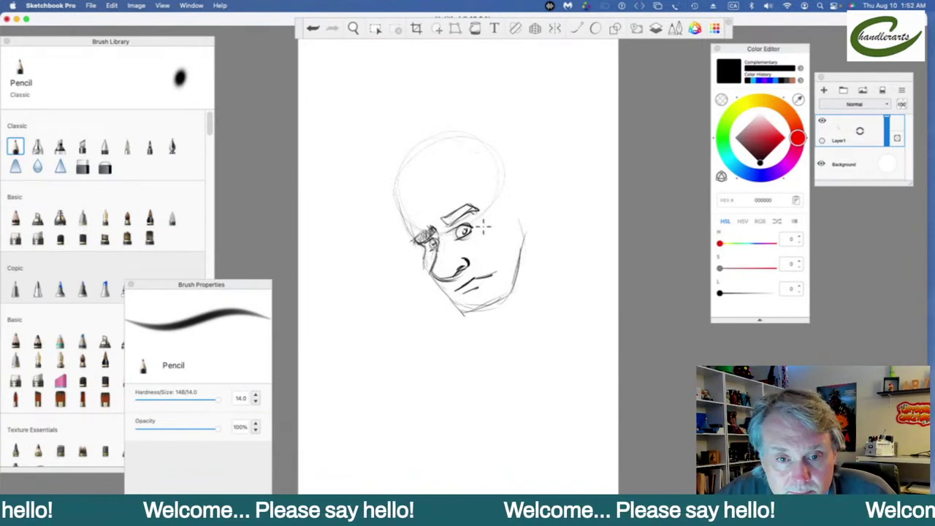
{"action": "mouse_move", "coordinate": [447, 209]}
{"action": "left_mouse_down"}
{"action": "mouse_move", "coordinate": [444, 226]}
{"action": "mouse_move", "coordinate": [473, 204]}
{"action": "left_mouse_up"}
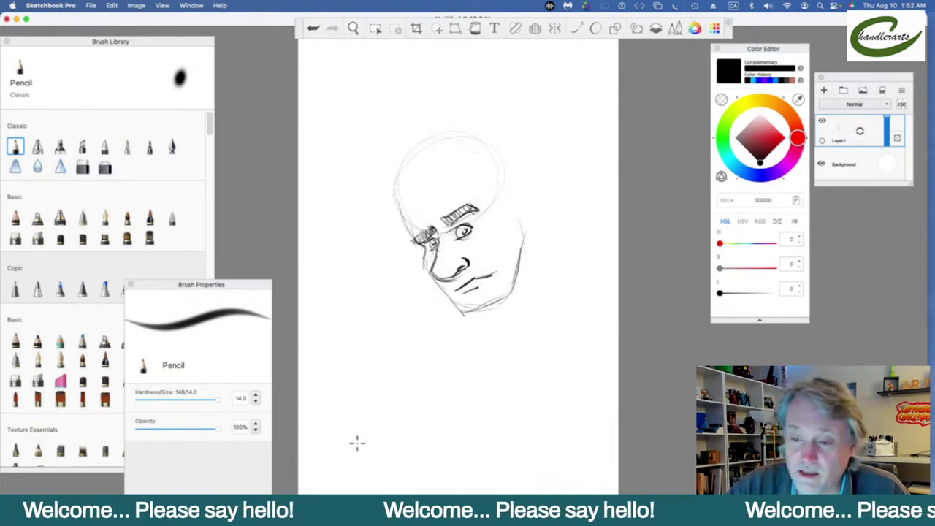
Erase the whole head sketch with the Hard Eraser at size 511, reduce its size to 245.3, and return to the Pencil
{"action": "left_click", "coordinate": [84, 168]}
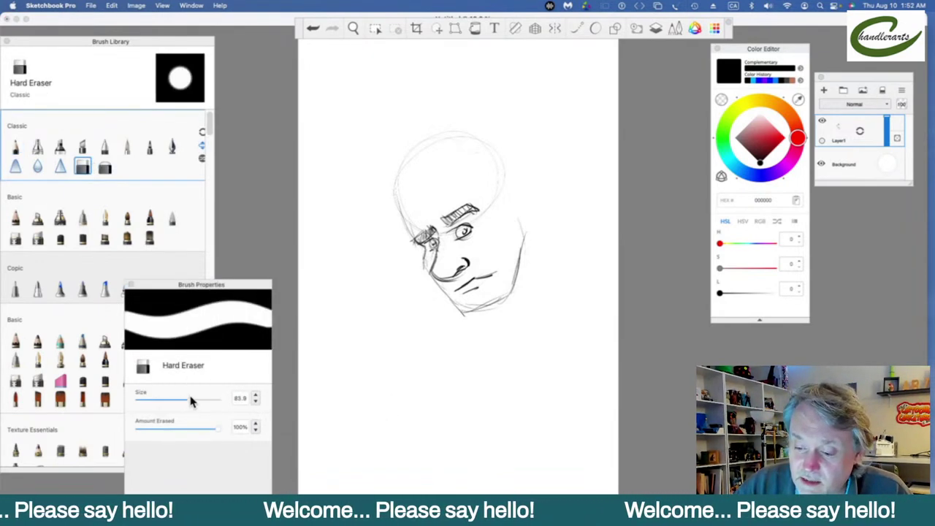
{"action": "left_click_drag", "start_coordinate": [193, 399], "coordinate": [219, 398]}
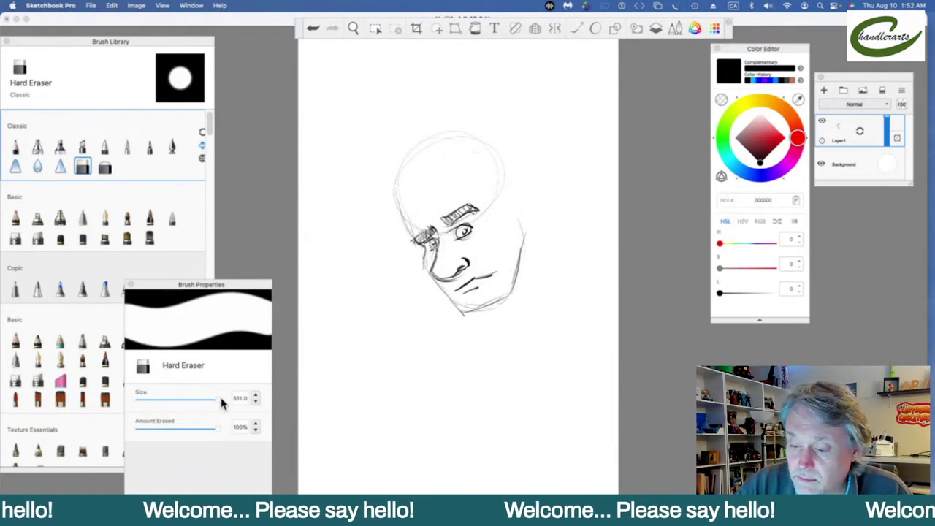
{"action": "mouse_move", "coordinate": [521, 170]}
{"action": "left_mouse_down"}
{"action": "mouse_move", "coordinate": [531, 271]}
{"action": "mouse_move", "coordinate": [572, 268]}
{"action": "mouse_move", "coordinate": [505, 306]}
{"action": "mouse_move", "coordinate": [541, 219]}
{"action": "mouse_move", "coordinate": [416, 226]}
{"action": "mouse_move", "coordinate": [363, 212]}
{"action": "left_mouse_up"}
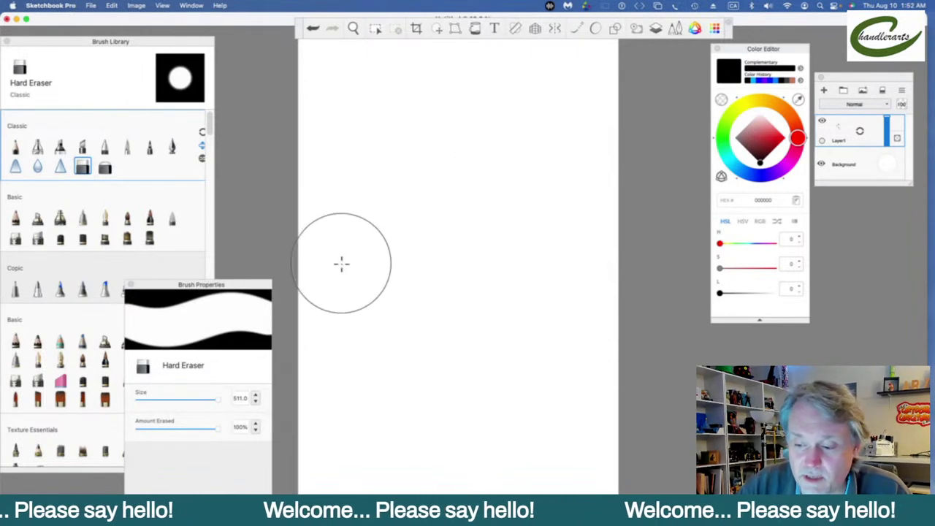
{"action": "left_click_drag", "start_coordinate": [222, 402], "coordinate": [205, 398]}
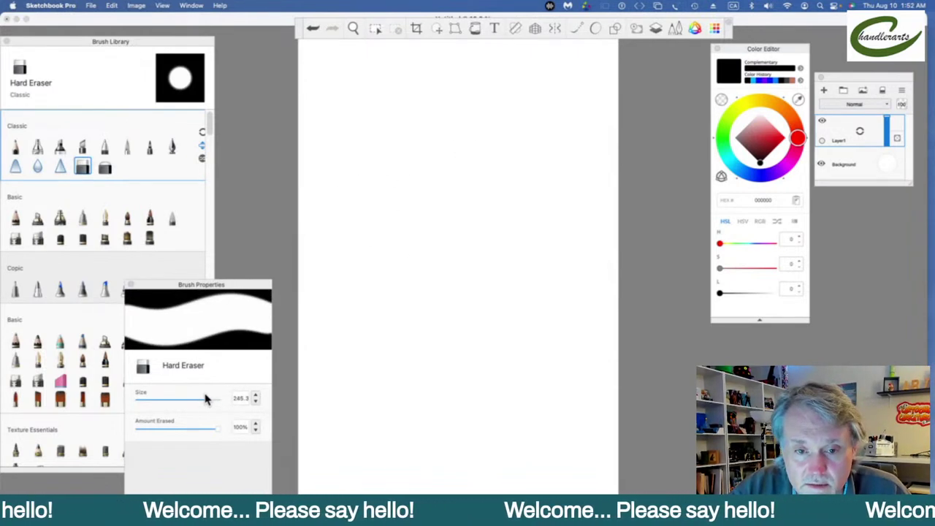
{"action": "key", "text": "e"}
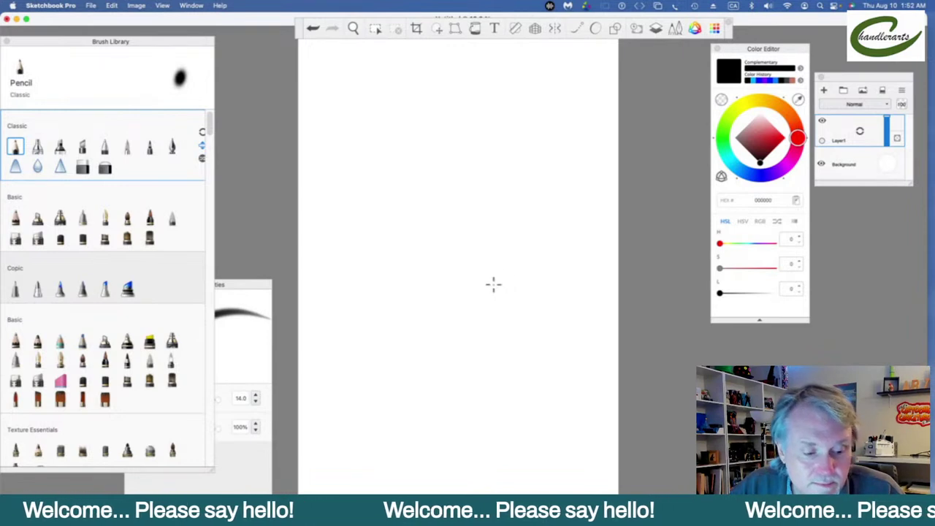
Sketch overlapping pencil circles for a new skull and rough in the side profile of the face beneath them
{"action": "mouse_move", "coordinate": [395, 229]}
{"action": "left_mouse_down"}
{"action": "mouse_move", "coordinate": [500, 258]}
{"action": "mouse_move", "coordinate": [412, 187]}
{"action": "mouse_move", "coordinate": [453, 282]}
{"action": "mouse_move", "coordinate": [441, 173]}
{"action": "mouse_move", "coordinate": [421, 276]}
{"action": "mouse_move", "coordinate": [459, 180]}
{"action": "mouse_move", "coordinate": [438, 276]}
{"action": "mouse_move", "coordinate": [455, 180]}
{"action": "left_mouse_up"}
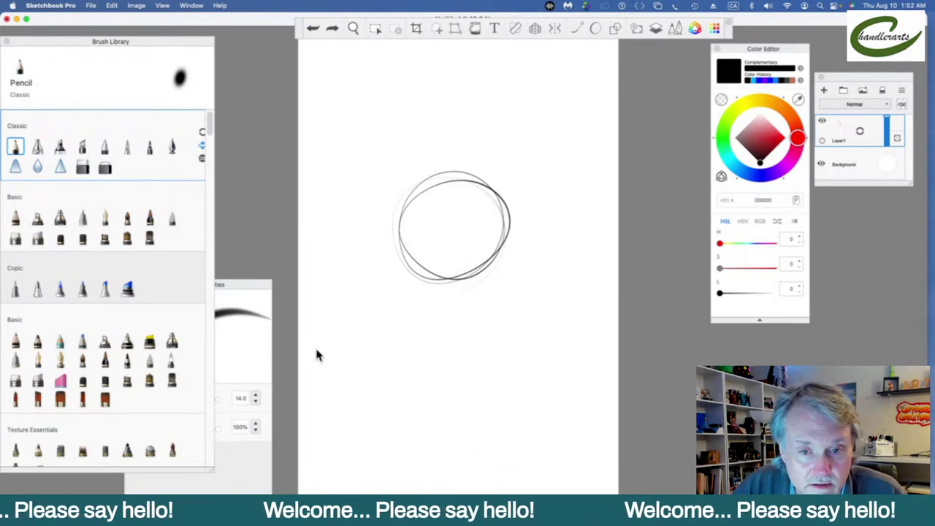
{"action": "mouse_move", "coordinate": [453, 176]}
{"action": "left_mouse_down"}
{"action": "mouse_move", "coordinate": [399, 247]}
{"action": "mouse_move", "coordinate": [486, 197]}
{"action": "mouse_move", "coordinate": [397, 243]}
{"action": "mouse_move", "coordinate": [507, 215]}
{"action": "mouse_move", "coordinate": [402, 247]}
{"action": "mouse_move", "coordinate": [465, 267]}
{"action": "left_mouse_up"}
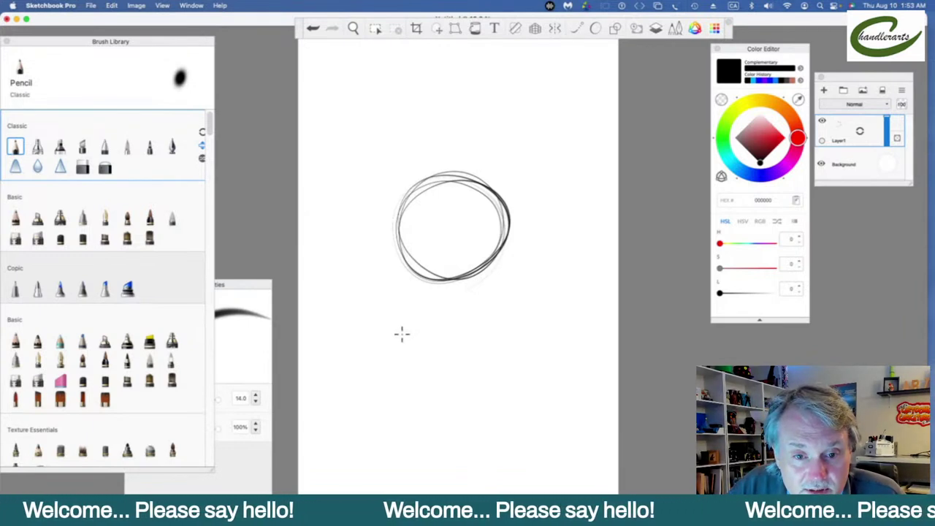
{"action": "mouse_move", "coordinate": [396, 223]}
{"action": "left_mouse_down"}
{"action": "mouse_move", "coordinate": [397, 249]}
{"action": "mouse_move", "coordinate": [418, 267]}
{"action": "mouse_move", "coordinate": [402, 308]}
{"action": "mouse_move", "coordinate": [399, 299]}
{"action": "mouse_move", "coordinate": [449, 355]}
{"action": "mouse_move", "coordinate": [437, 356]}
{"action": "mouse_move", "coordinate": [491, 388]}
{"action": "left_mouse_up"}
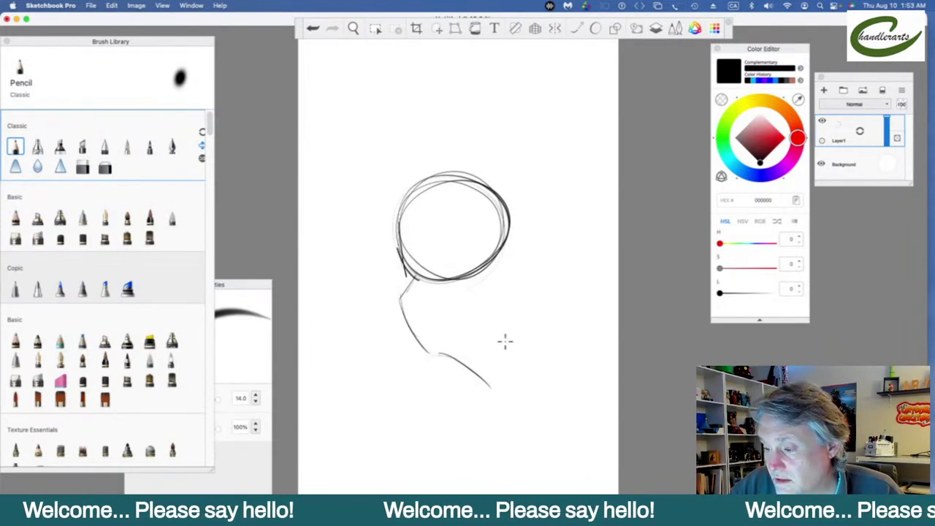
{"action": "left_click_drag", "start_coordinate": [505, 322], "coordinate": [516, 361]}
{"action": "key", "text": "super+z"}
{"action": "key", "text": "super+z"}
Draw the profile head's eye, ear, pointed nose, mouth area and angular jaw, darkening the outline with repeated strokes
{"action": "mouse_move", "coordinate": [426, 263]}
{"action": "left_mouse_down"}
{"action": "mouse_move", "coordinate": [393, 295]}
{"action": "mouse_move", "coordinate": [408, 304]}
{"action": "mouse_move", "coordinate": [399, 302]}
{"action": "mouse_move", "coordinate": [409, 286]}
{"action": "mouse_move", "coordinate": [403, 302]}
{"action": "mouse_move", "coordinate": [447, 358]}
{"action": "mouse_move", "coordinate": [493, 327]}
{"action": "mouse_move", "coordinate": [505, 260]}
{"action": "mouse_move", "coordinate": [482, 332]}
{"action": "mouse_move", "coordinate": [493, 271]}
{"action": "mouse_move", "coordinate": [460, 353]}
{"action": "mouse_move", "coordinate": [450, 356]}
{"action": "mouse_move", "coordinate": [414, 309]}
{"action": "mouse_move", "coordinate": [426, 339]}
{"action": "mouse_move", "coordinate": [451, 351]}
{"action": "mouse_move", "coordinate": [504, 281]}
{"action": "mouse_move", "coordinate": [497, 249]}
{"action": "mouse_move", "coordinate": [503, 286]}
{"action": "left_mouse_up"}
{"action": "mouse_move", "coordinate": [416, 267]}
{"action": "left_mouse_down"}
{"action": "mouse_move", "coordinate": [434, 279]}
{"action": "mouse_move", "coordinate": [419, 287]}
{"action": "mouse_move", "coordinate": [428, 264]}
{"action": "mouse_move", "coordinate": [435, 277]}
{"action": "left_mouse_up"}
{"action": "mouse_move", "coordinate": [415, 279]}
{"action": "left_mouse_down"}
{"action": "mouse_move", "coordinate": [437, 272]}
{"action": "mouse_move", "coordinate": [443, 283]}
{"action": "mouse_move", "coordinate": [395, 256]}
{"action": "mouse_move", "coordinate": [427, 287]}
{"action": "left_mouse_up"}
{"action": "mouse_move", "coordinate": [402, 303]}
{"action": "left_mouse_down"}
{"action": "mouse_move", "coordinate": [408, 331]}
{"action": "mouse_move", "coordinate": [418, 327]}
{"action": "mouse_move", "coordinate": [430, 351]}
{"action": "mouse_move", "coordinate": [435, 340]}
{"action": "mouse_move", "coordinate": [450, 360]}
{"action": "left_mouse_up"}
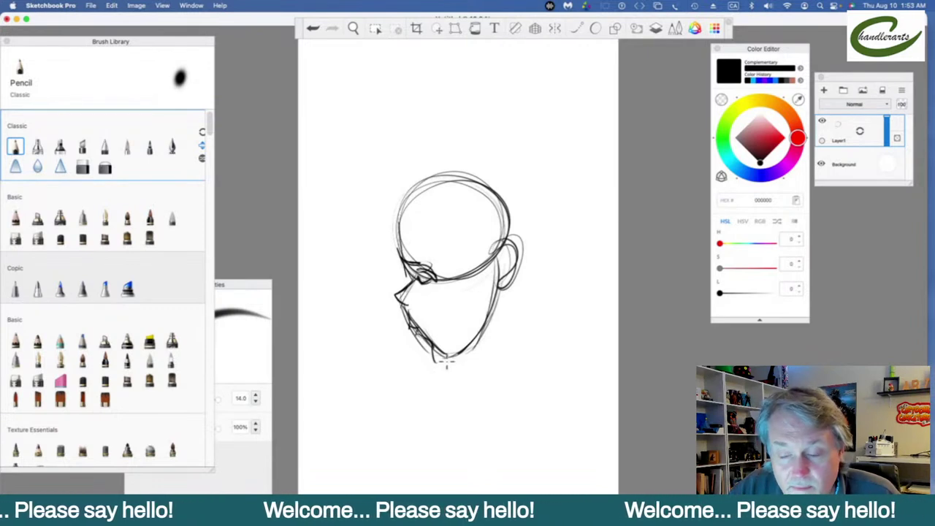
{"action": "left_click_drag", "start_coordinate": [417, 330], "coordinate": [433, 348]}
{"action": "mouse_move", "coordinate": [429, 357]}
{"action": "left_mouse_down"}
{"action": "mouse_move", "coordinate": [489, 316]}
{"action": "mouse_move", "coordinate": [515, 269]}
{"action": "left_mouse_up"}
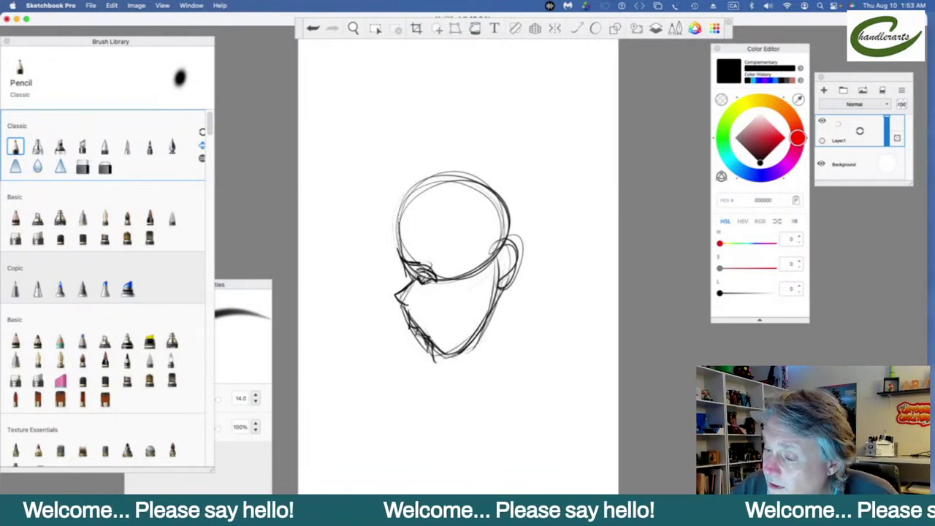
{"action": "mouse_move", "coordinate": [397, 287]}
{"action": "left_mouse_down"}
{"action": "mouse_move", "coordinate": [407, 307]}
{"action": "mouse_move", "coordinate": [414, 290]}
{"action": "mouse_move", "coordinate": [400, 308]}
{"action": "left_mouse_up"}
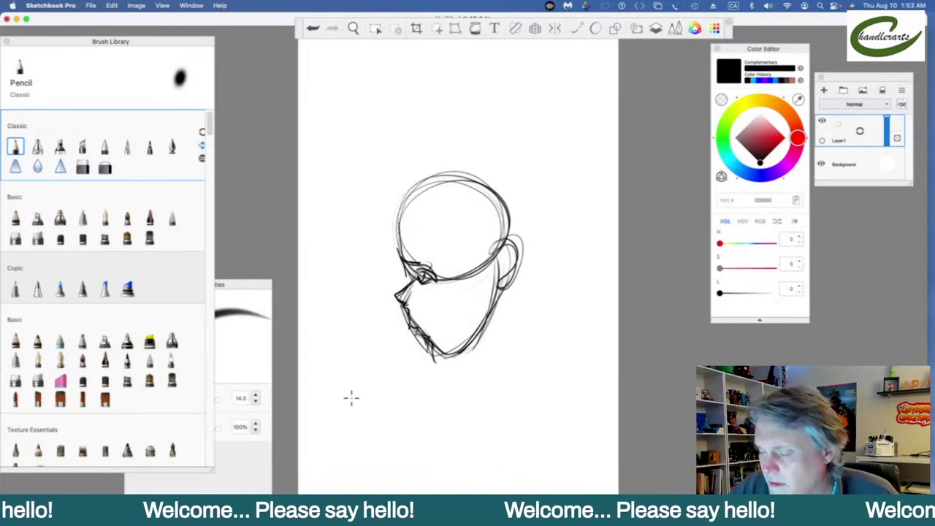
Erase the profile head sketch with the Hard Eraser and return to the Pencil
{"action": "left_click", "coordinate": [83, 168]}
{"action": "mouse_move", "coordinate": [475, 336]}
{"action": "left_mouse_down"}
{"action": "mouse_move", "coordinate": [538, 271]}
{"action": "mouse_move", "coordinate": [413, 359]}
{"action": "mouse_move", "coordinate": [419, 202]}
{"action": "mouse_move", "coordinate": [323, 206]}
{"action": "left_mouse_up"}
{"action": "left_click", "coordinate": [15, 147]}
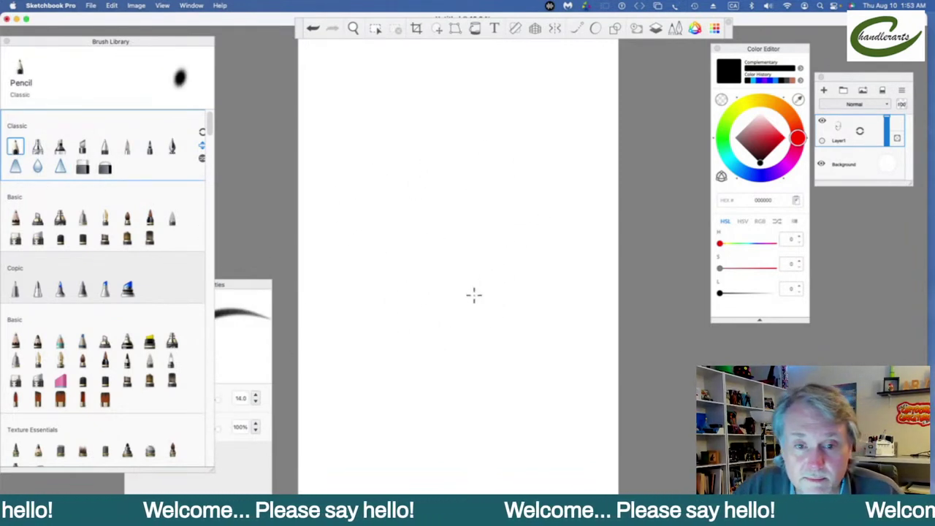
{"action": "mouse_move", "coordinate": [432, 184]}
{"action": "left_mouse_down"}
{"action": "mouse_move", "coordinate": [463, 169]}
{"action": "mouse_move", "coordinate": [503, 203]}
{"action": "mouse_move", "coordinate": [519, 244]}
{"action": "left_mouse_up"}
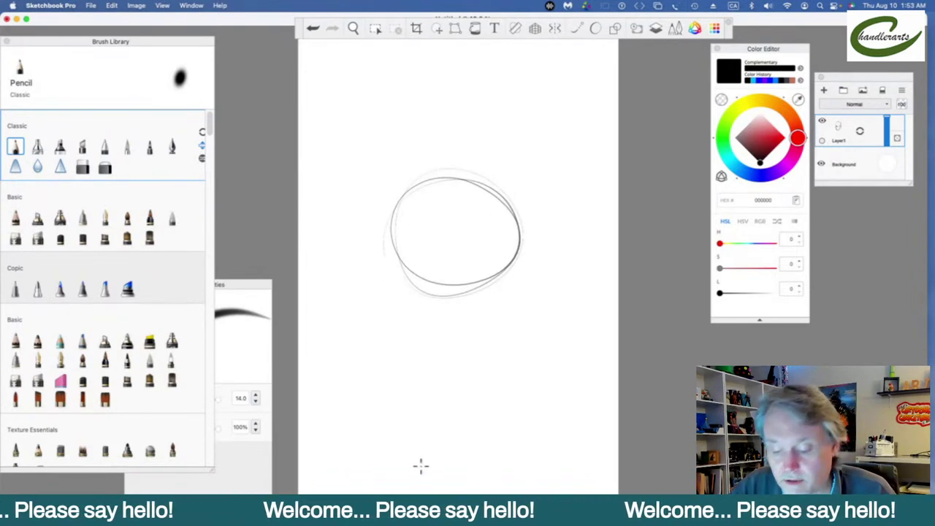
{"action": "key", "text": "super+z"}
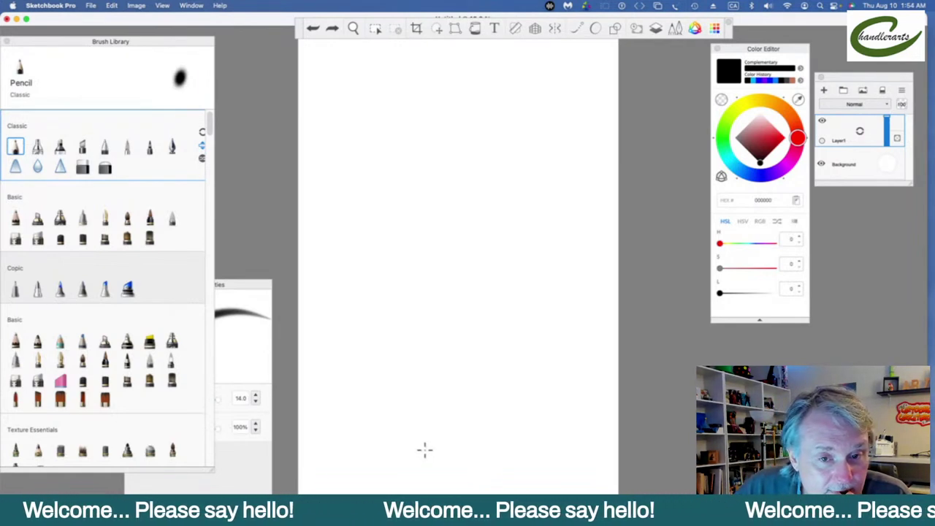
{"action": "left_click_drag", "start_coordinate": [380, 144], "coordinate": [378, 215]}
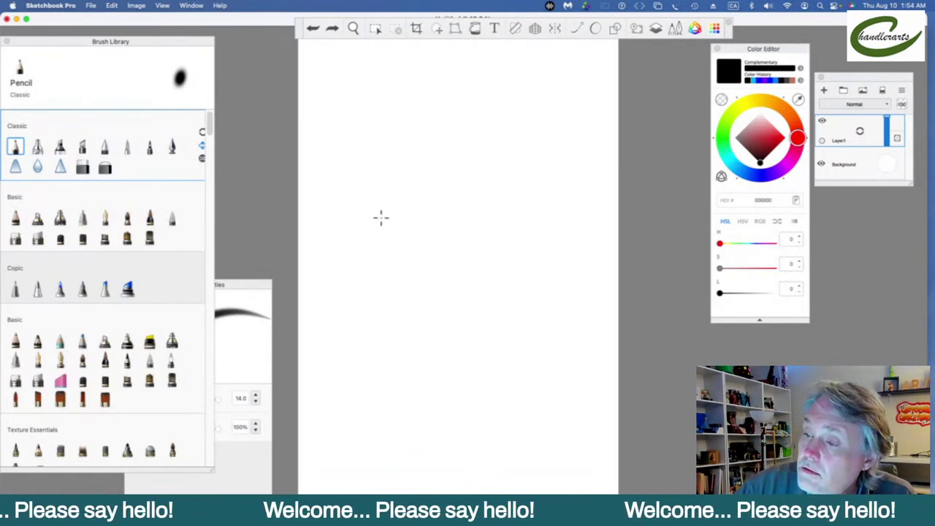
{"action": "left_click_drag", "start_coordinate": [379, 139], "coordinate": [394, 258]}
{"action": "left_click_drag", "start_coordinate": [375, 165], "coordinate": [380, 252]}
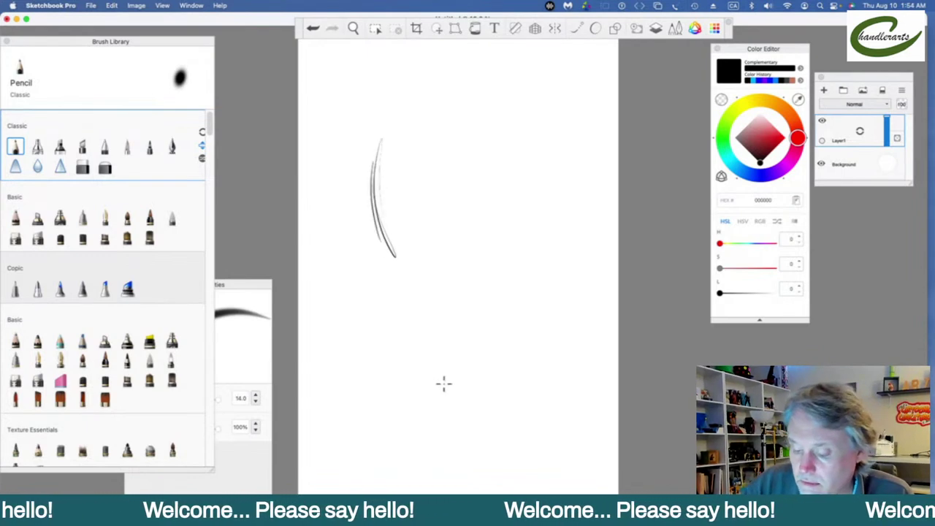
{"action": "key", "text": "super+z"}
{"action": "key", "text": "super+z"}
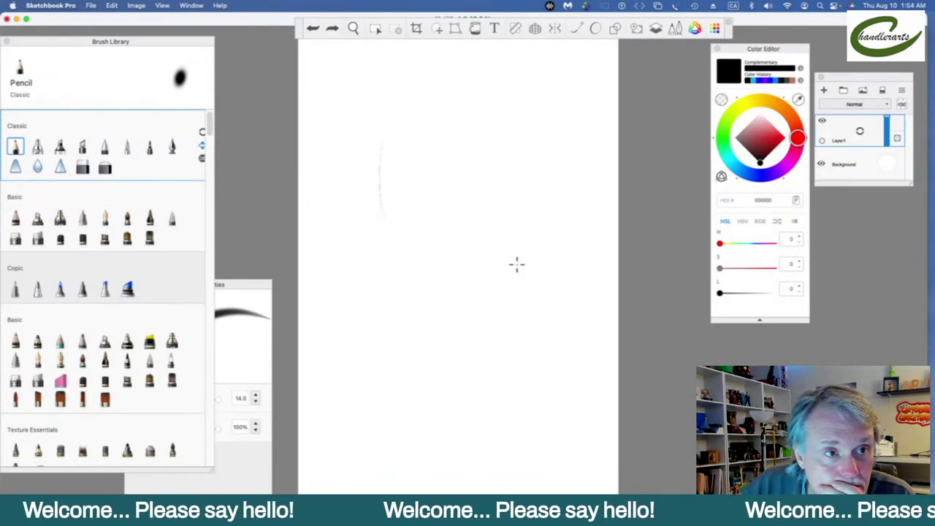
Sketch a round skull shape from overlapping pencil circles in the upper half of the canvas
{"action": "mouse_move", "coordinate": [411, 126]}
{"action": "left_mouse_down"}
{"action": "mouse_move", "coordinate": [430, 244]}
{"action": "mouse_move", "coordinate": [444, 131]}
{"action": "mouse_move", "coordinate": [398, 222]}
{"action": "mouse_move", "coordinate": [478, 141]}
{"action": "mouse_move", "coordinate": [379, 179]}
{"action": "mouse_move", "coordinate": [503, 187]}
{"action": "left_mouse_up"}
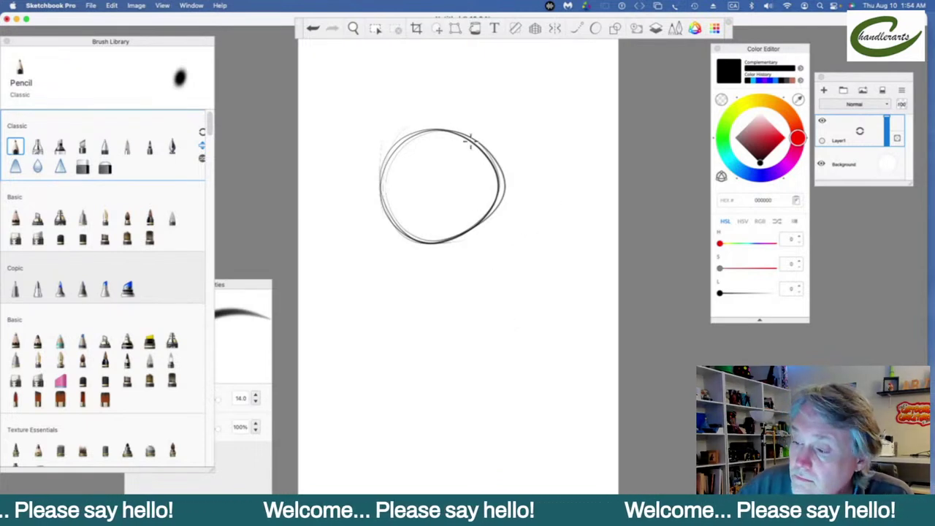
Undo the skull circle and try sketching a replacement circle in the upper half of the canvas
{"action": "key", "text": "super+z"}
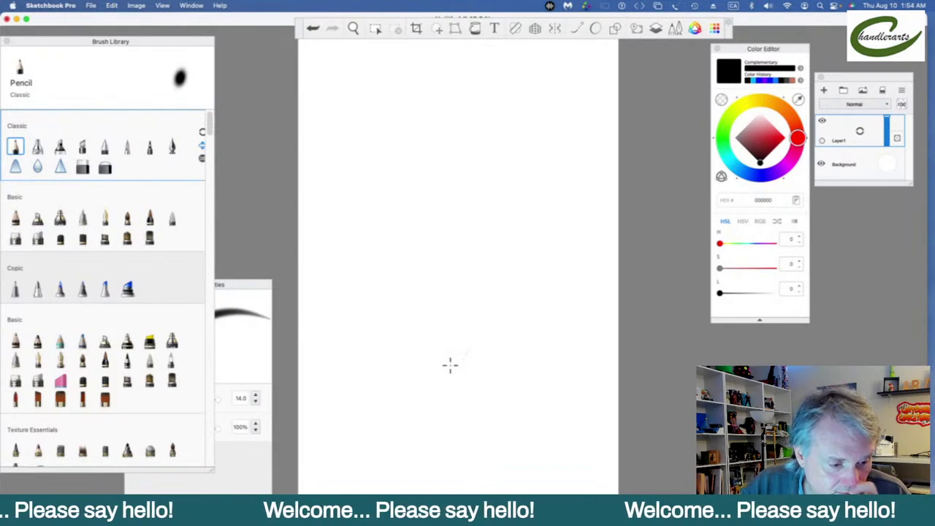
{"action": "mouse_move", "coordinate": [453, 143]}
{"action": "left_mouse_down"}
{"action": "mouse_move", "coordinate": [515, 219]}
{"action": "mouse_move", "coordinate": [467, 259]}
{"action": "mouse_move", "coordinate": [387, 212]}
{"action": "left_mouse_up"}
{"action": "mouse_move", "coordinate": [409, 249]}
{"action": "left_mouse_down"}
{"action": "mouse_move", "coordinate": [491, 238]}
{"action": "mouse_move", "coordinate": [417, 268]}
{"action": "mouse_move", "coordinate": [388, 178]}
{"action": "left_mouse_up"}
{"action": "key", "text": "super+z"}
{"action": "key", "text": "super+z"}
{"action": "key", "text": "super+z"}
{"action": "key", "text": "super+z"}
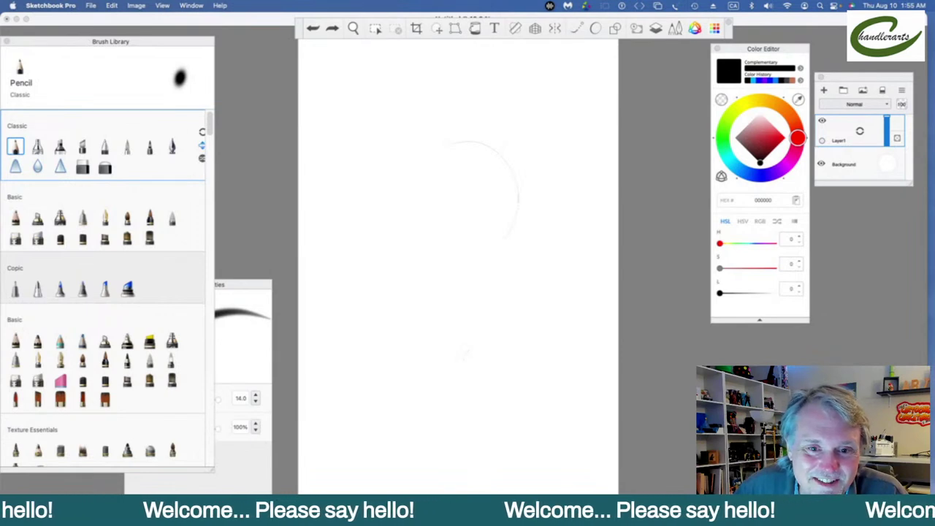
{"action": "key", "text": "Tab"}
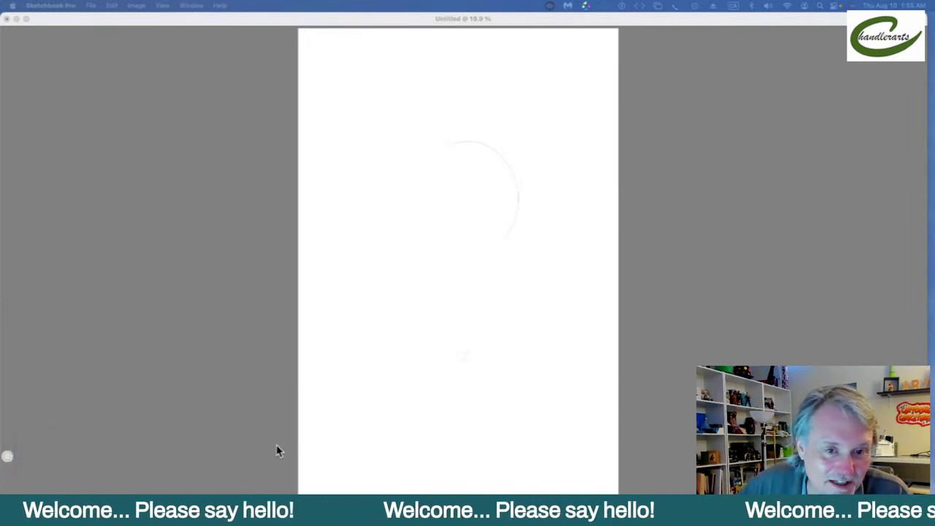
{"action": "key", "text": "Tab"}
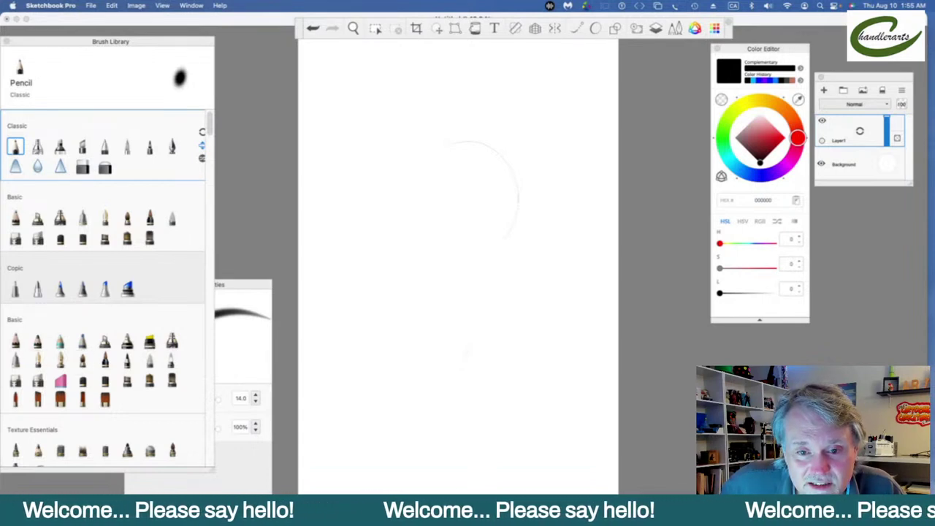
{"action": "key", "text": "Tab"}
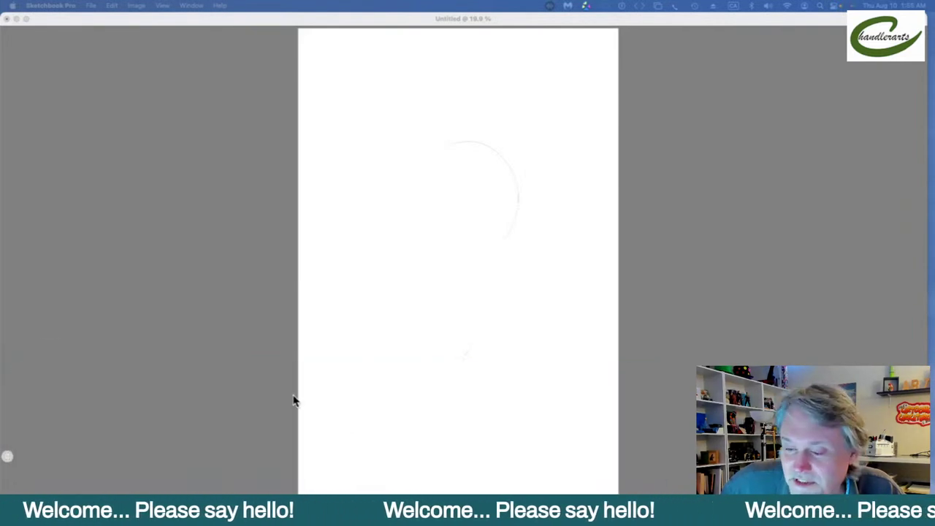
{"action": "key", "text": "Tab"}
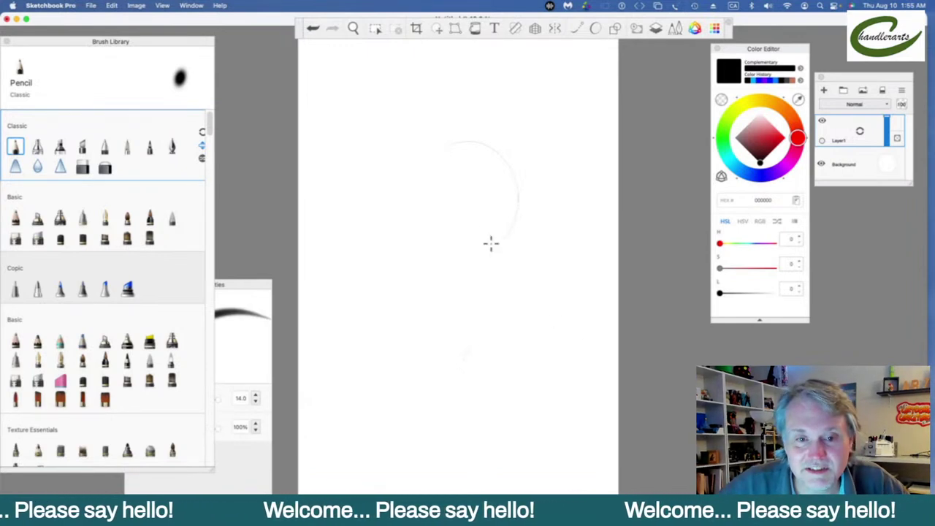
Try sketching the skull from overlapping pencil circles several times, undoing each attempt
{"action": "left_click_drag", "start_coordinate": [395, 268], "coordinate": [386, 252]}
{"action": "key", "text": "super+z"}
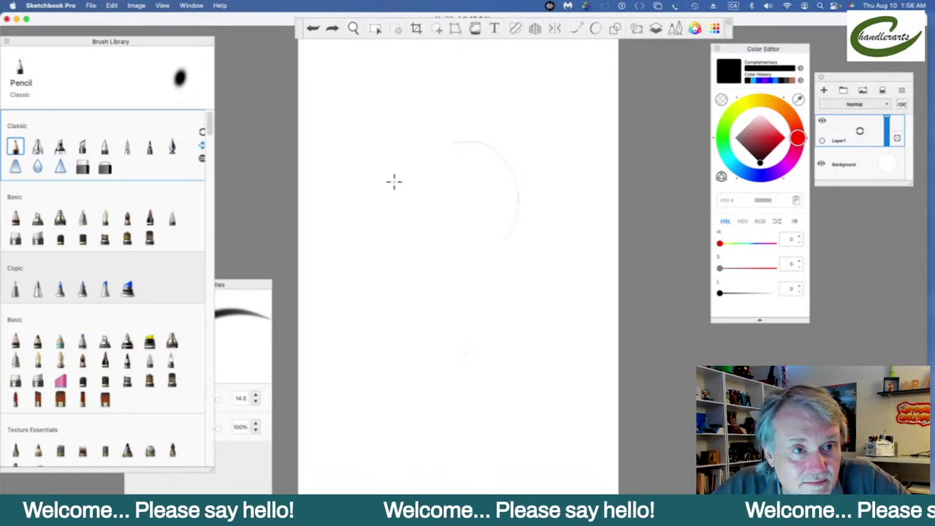
{"action": "mouse_move", "coordinate": [441, 153]}
{"action": "left_mouse_down"}
{"action": "mouse_move", "coordinate": [407, 250]}
{"action": "mouse_move", "coordinate": [488, 196]}
{"action": "mouse_move", "coordinate": [387, 192]}
{"action": "mouse_move", "coordinate": [494, 193]}
{"action": "mouse_move", "coordinate": [394, 178]}
{"action": "mouse_move", "coordinate": [460, 190]}
{"action": "left_mouse_up"}
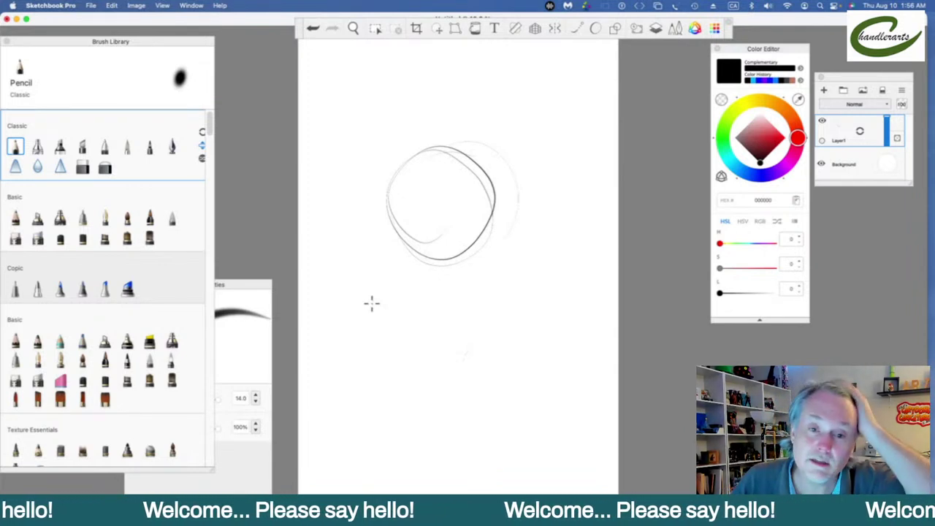
{"action": "key", "text": "super+z"}
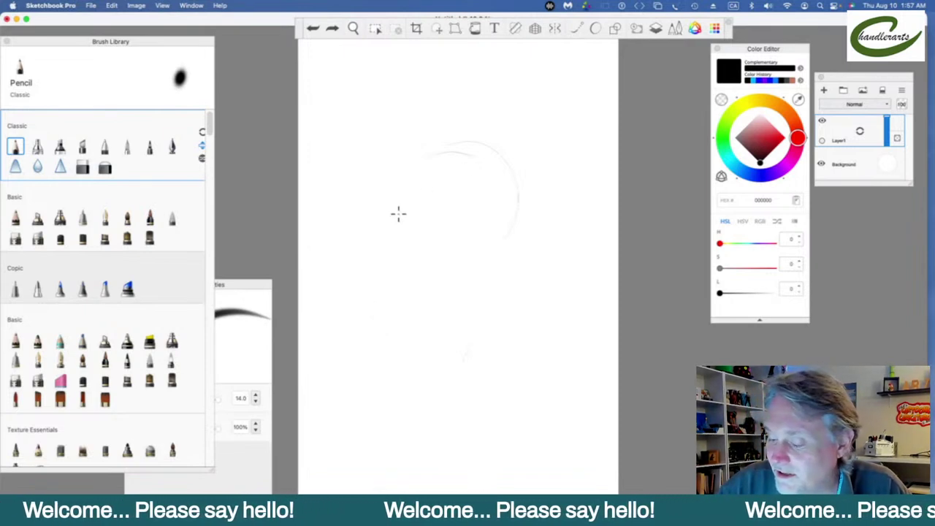
{"action": "mouse_move", "coordinate": [442, 194]}
{"action": "left_mouse_down"}
{"action": "mouse_move", "coordinate": [436, 303]}
{"action": "mouse_move", "coordinate": [388, 275]}
{"action": "mouse_move", "coordinate": [388, 211]}
{"action": "mouse_move", "coordinate": [494, 287]}
{"action": "left_mouse_up"}
{"action": "key", "text": "super+z"}
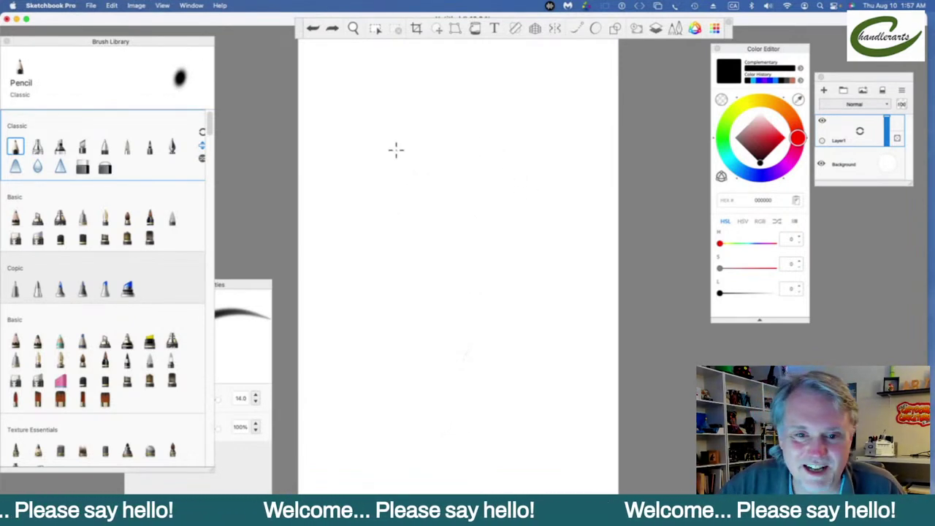
{"action": "mouse_move", "coordinate": [455, 164]}
{"action": "left_mouse_down"}
{"action": "mouse_move", "coordinate": [390, 256]}
{"action": "mouse_move", "coordinate": [443, 165]}
{"action": "mouse_move", "coordinate": [507, 203]}
{"action": "mouse_move", "coordinate": [466, 300]}
{"action": "mouse_move", "coordinate": [383, 270]}
{"action": "left_mouse_up"}
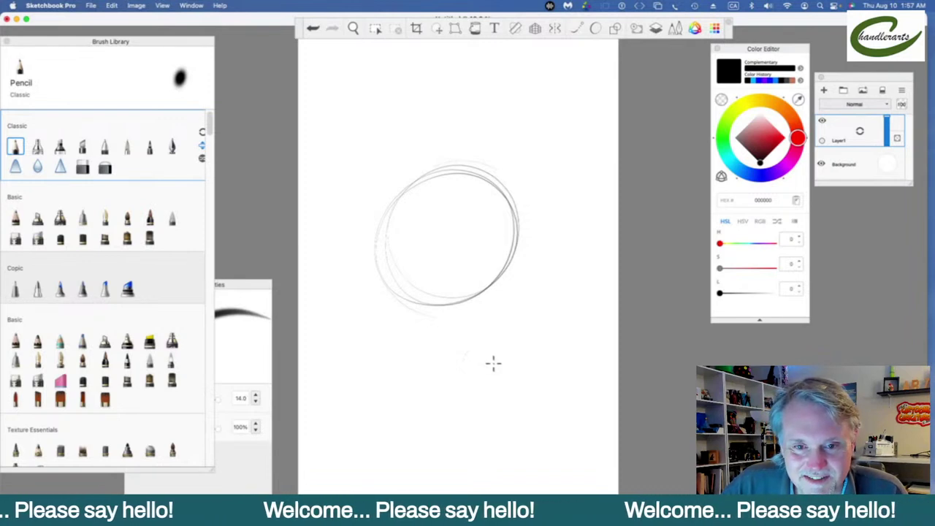
{"action": "key", "text": "super+z"}
{"action": "key", "text": "super+z"}
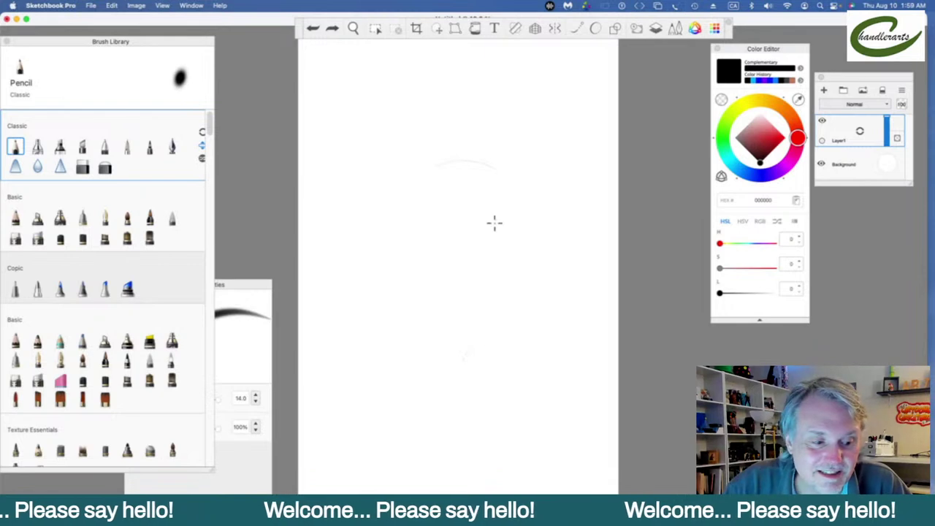
Sketch overlapping pencil circles for the skull and rough in a side-profile brow, pointed nose and angular jaw
{"action": "mouse_move", "coordinate": [403, 196]}
{"action": "left_mouse_down"}
{"action": "mouse_move", "coordinate": [512, 182]}
{"action": "mouse_move", "coordinate": [466, 273]}
{"action": "mouse_move", "coordinate": [410, 192]}
{"action": "mouse_move", "coordinate": [504, 216]}
{"action": "left_mouse_up"}
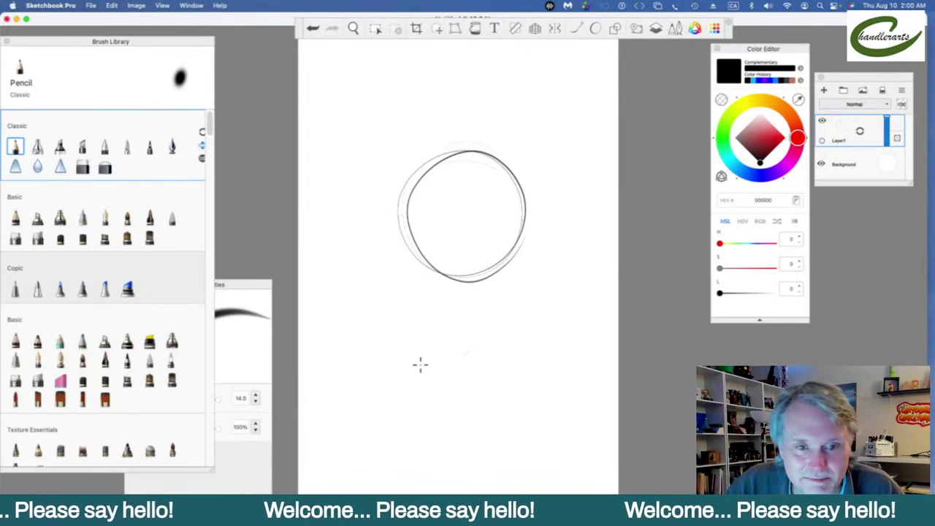
{"action": "mouse_move", "coordinate": [411, 227]}
{"action": "left_mouse_down"}
{"action": "mouse_move", "coordinate": [399, 260]}
{"action": "mouse_move", "coordinate": [441, 303]}
{"action": "mouse_move", "coordinate": [444, 320]}
{"action": "mouse_move", "coordinate": [467, 320]}
{"action": "mouse_move", "coordinate": [513, 270]}
{"action": "left_mouse_up"}
{"action": "left_click_drag", "start_coordinate": [490, 304], "coordinate": [518, 200]}
{"action": "mouse_move", "coordinate": [507, 274]}
{"action": "left_mouse_down"}
{"action": "mouse_move", "coordinate": [520, 240]}
{"action": "mouse_move", "coordinate": [461, 325]}
{"action": "mouse_move", "coordinate": [446, 323]}
{"action": "left_mouse_up"}
{"action": "mouse_move", "coordinate": [398, 256]}
{"action": "left_mouse_down"}
{"action": "mouse_move", "coordinate": [415, 239]}
{"action": "mouse_move", "coordinate": [401, 223]}
{"action": "mouse_move", "coordinate": [416, 237]}
{"action": "mouse_move", "coordinate": [398, 273]}
{"action": "mouse_move", "coordinate": [415, 276]}
{"action": "mouse_move", "coordinate": [421, 303]}
{"action": "mouse_move", "coordinate": [407, 274]}
{"action": "mouse_move", "coordinate": [459, 326]}
{"action": "left_mouse_up"}
{"action": "mouse_move", "coordinate": [410, 274]}
{"action": "left_mouse_down"}
{"action": "mouse_move", "coordinate": [445, 323]}
{"action": "mouse_move", "coordinate": [512, 272]}
{"action": "left_mouse_up"}
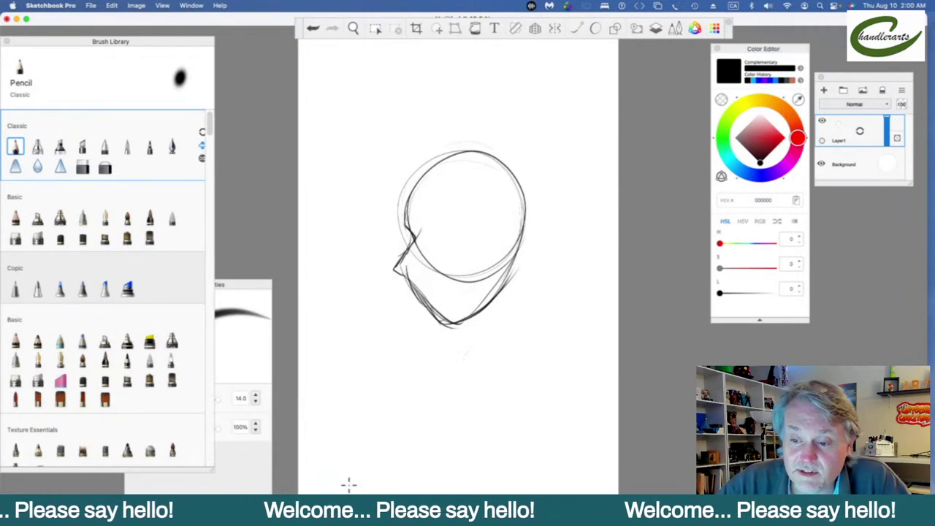
Darken the jawline and add the lips, the ear at the back of the skull, and the eye with its brow
{"action": "mouse_move", "coordinate": [408, 269]}
{"action": "left_mouse_down"}
{"action": "mouse_move", "coordinate": [404, 293]}
{"action": "mouse_move", "coordinate": [420, 295]}
{"action": "mouse_move", "coordinate": [417, 311]}
{"action": "mouse_move", "coordinate": [441, 326]}
{"action": "mouse_move", "coordinate": [425, 315]}
{"action": "mouse_move", "coordinate": [439, 324]}
{"action": "mouse_move", "coordinate": [470, 308]}
{"action": "mouse_move", "coordinate": [461, 315]}
{"action": "mouse_move", "coordinate": [497, 278]}
{"action": "mouse_move", "coordinate": [516, 227]}
{"action": "mouse_move", "coordinate": [523, 253]}
{"action": "mouse_move", "coordinate": [525, 231]}
{"action": "left_mouse_up"}
{"action": "left_click_drag", "start_coordinate": [504, 271], "coordinate": [522, 228]}
{"action": "mouse_move", "coordinate": [433, 224]}
{"action": "left_mouse_down"}
{"action": "mouse_move", "coordinate": [409, 221]}
{"action": "mouse_move", "coordinate": [417, 217]}
{"action": "mouse_move", "coordinate": [437, 236]}
{"action": "mouse_move", "coordinate": [420, 218]}
{"action": "mouse_move", "coordinate": [431, 224]}
{"action": "mouse_move", "coordinate": [437, 241]}
{"action": "mouse_move", "coordinate": [429, 224]}
{"action": "mouse_move", "coordinate": [424, 247]}
{"action": "mouse_move", "coordinate": [431, 228]}
{"action": "mouse_move", "coordinate": [418, 242]}
{"action": "mouse_move", "coordinate": [438, 223]}
{"action": "mouse_move", "coordinate": [407, 221]}
{"action": "left_mouse_up"}
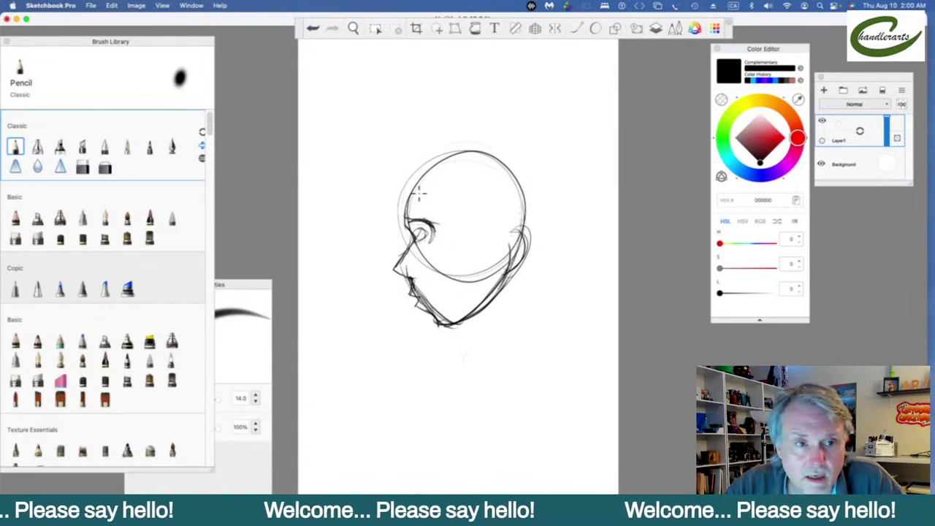
Draw the hairline, a swept fringe, voluminous wavy hair around the skull, and the neck lines
{"action": "mouse_move", "coordinate": [491, 212]}
{"action": "left_mouse_down"}
{"action": "mouse_move", "coordinate": [500, 242]}
{"action": "mouse_move", "coordinate": [457, 206]}
{"action": "mouse_move", "coordinate": [397, 195]}
{"action": "mouse_move", "coordinate": [366, 215]}
{"action": "left_mouse_up"}
{"action": "mouse_move", "coordinate": [369, 179]}
{"action": "left_mouse_down"}
{"action": "mouse_move", "coordinate": [448, 115]}
{"action": "mouse_move", "coordinate": [548, 168]}
{"action": "mouse_move", "coordinate": [536, 189]}
{"action": "mouse_move", "coordinate": [575, 214]}
{"action": "left_mouse_up"}
{"action": "mouse_move", "coordinate": [560, 217]}
{"action": "left_mouse_down"}
{"action": "mouse_move", "coordinate": [549, 323]}
{"action": "mouse_move", "coordinate": [509, 320]}
{"action": "left_mouse_up"}
{"action": "mouse_move", "coordinate": [515, 244]}
{"action": "left_mouse_down"}
{"action": "mouse_move", "coordinate": [497, 312]}
{"action": "mouse_move", "coordinate": [502, 345]}
{"action": "left_mouse_up"}
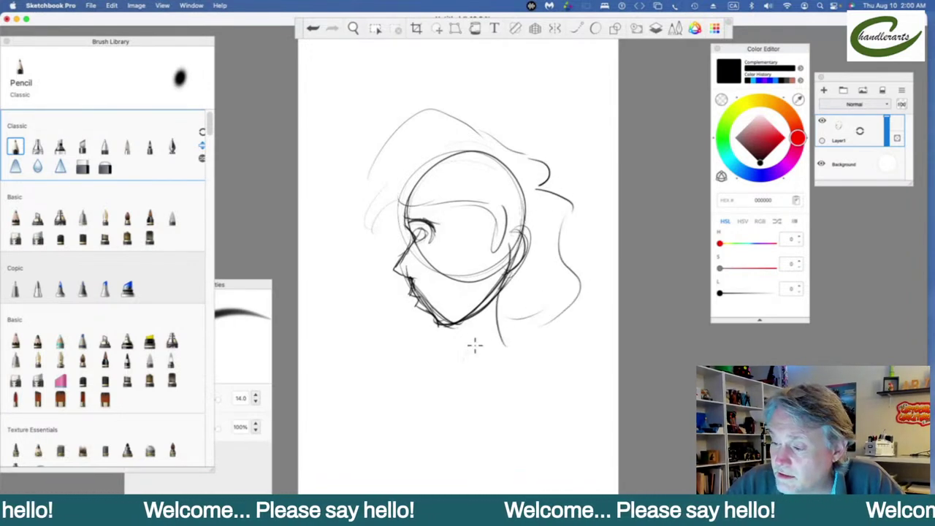
{"action": "mouse_move", "coordinate": [459, 208]}
{"action": "left_mouse_down"}
{"action": "mouse_move", "coordinate": [361, 220]}
{"action": "mouse_move", "coordinate": [365, 195]}
{"action": "mouse_move", "coordinate": [428, 124]}
{"action": "mouse_move", "coordinate": [365, 212]}
{"action": "mouse_move", "coordinate": [394, 237]}
{"action": "mouse_move", "coordinate": [398, 212]}
{"action": "mouse_move", "coordinate": [438, 199]}
{"action": "left_mouse_up"}
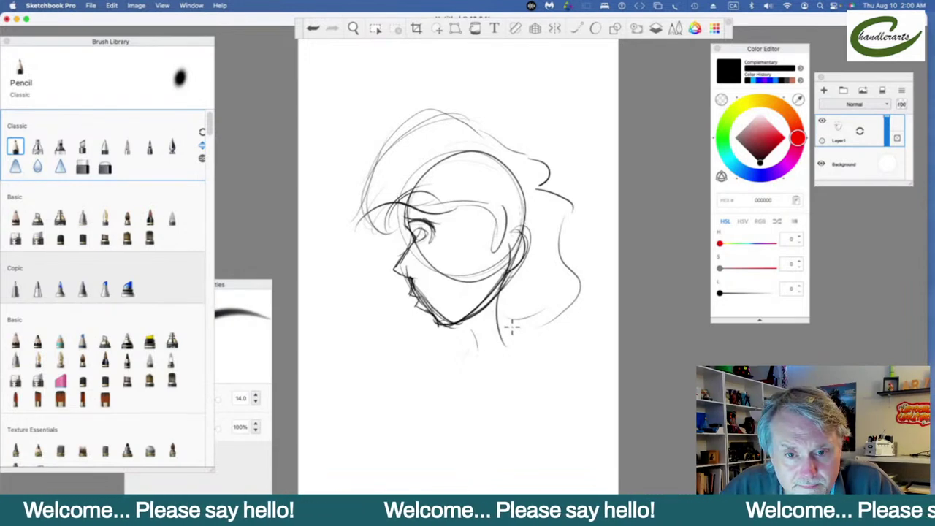
Darken the ear and the hair beside it, and add detail to the nose and eye of the profile head
{"action": "mouse_move", "coordinate": [504, 218]}
{"action": "left_mouse_down"}
{"action": "mouse_move", "coordinate": [495, 257]}
{"action": "mouse_move", "coordinate": [525, 244]}
{"action": "mouse_move", "coordinate": [504, 286]}
{"action": "left_mouse_up"}
{"action": "mouse_move", "coordinate": [517, 241]}
{"action": "left_mouse_down"}
{"action": "mouse_move", "coordinate": [500, 262]}
{"action": "mouse_move", "coordinate": [508, 268]}
{"action": "left_mouse_up"}
{"action": "left_click_drag", "start_coordinate": [411, 263], "coordinate": [400, 281]}
{"action": "left_click_drag", "start_coordinate": [415, 232], "coordinate": [424, 244]}
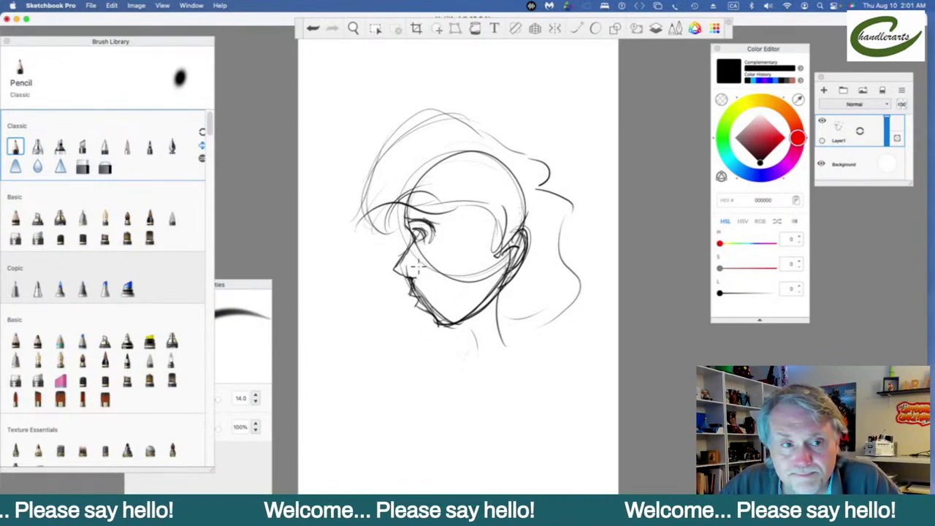
Erase the whole profile head sketch with the Hard Eraser set to size 511
{"action": "left_click", "coordinate": [82, 165]}
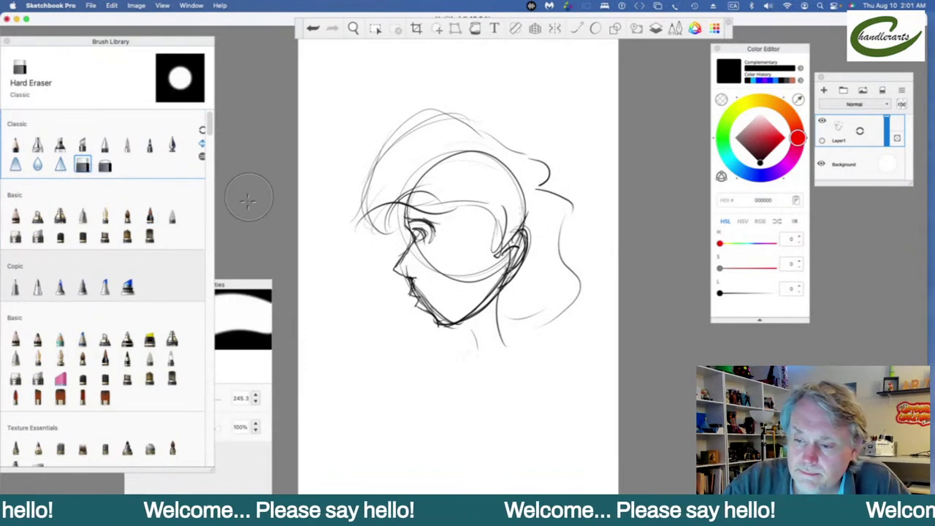
{"action": "left_click", "coordinate": [261, 372]}
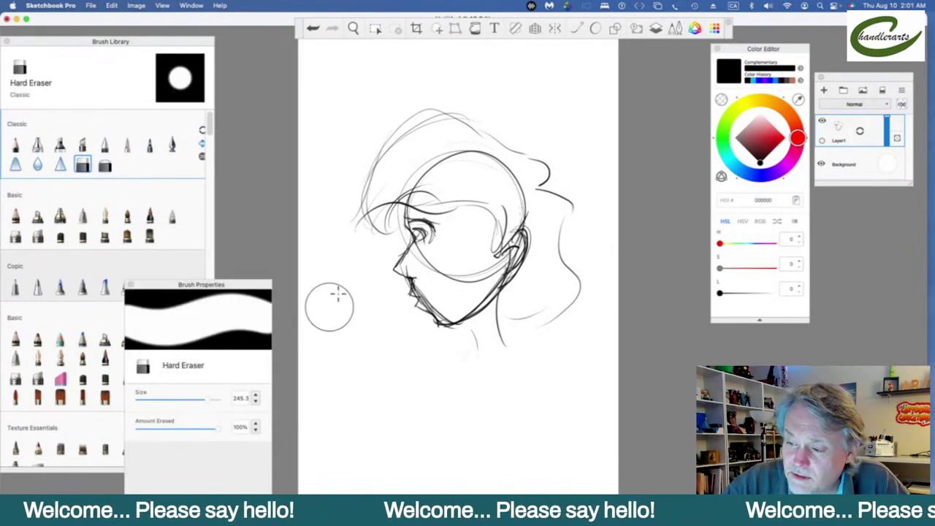
{"action": "left_click_drag", "start_coordinate": [207, 399], "coordinate": [214, 400]}
{"action": "left_click", "coordinate": [445, 121]}
{"action": "mouse_move", "coordinate": [445, 121]}
{"action": "left_mouse_down"}
{"action": "mouse_move", "coordinate": [386, 191]}
{"action": "mouse_move", "coordinate": [386, 217]}
{"action": "mouse_move", "coordinate": [503, 148]}
{"action": "mouse_move", "coordinate": [523, 160]}
{"action": "mouse_move", "coordinate": [446, 320]}
{"action": "mouse_move", "coordinate": [534, 246]}
{"action": "mouse_move", "coordinate": [503, 334]}
{"action": "mouse_move", "coordinate": [538, 302]}
{"action": "left_mouse_up"}
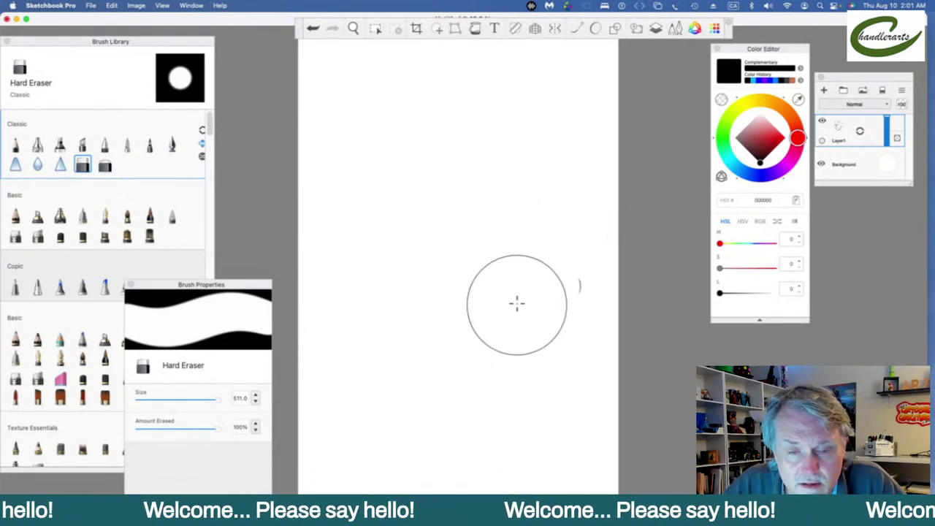
{"action": "left_click_drag", "start_coordinate": [518, 309], "coordinate": [567, 272]}
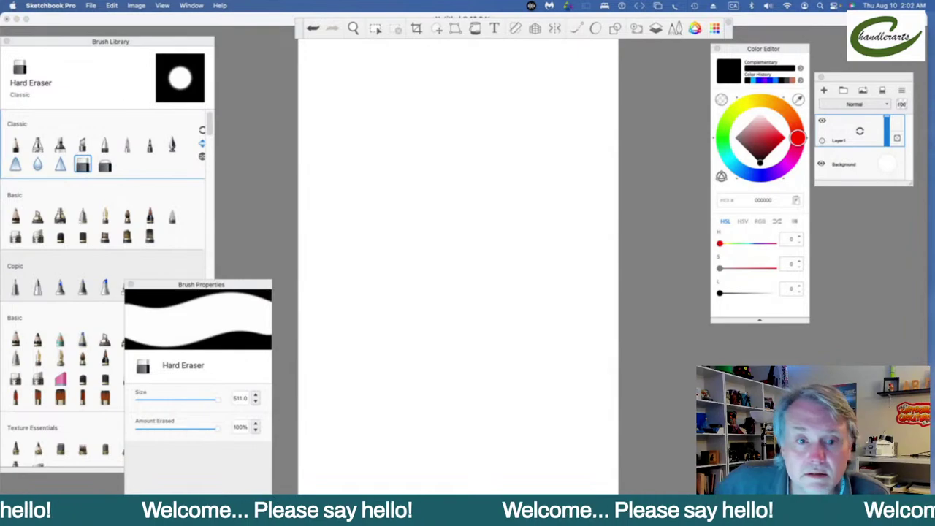
{"action": "key", "text": "Tab"}
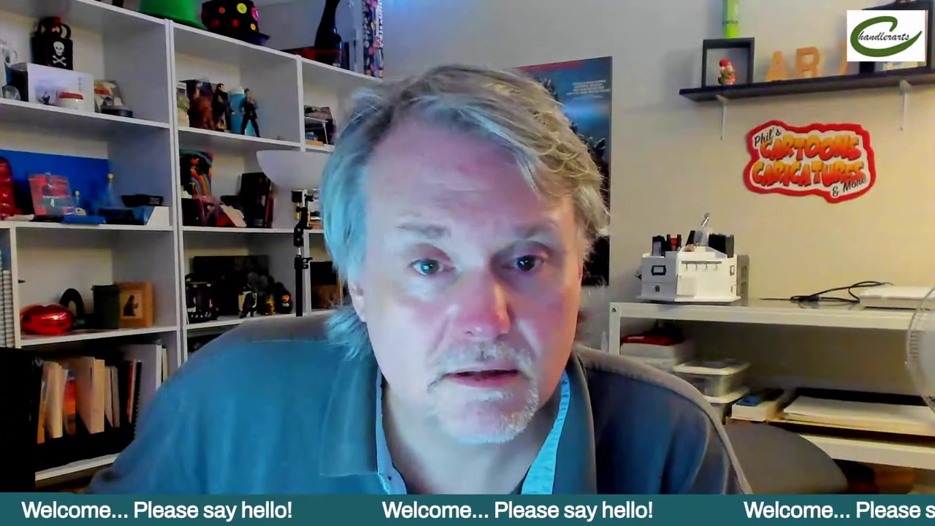